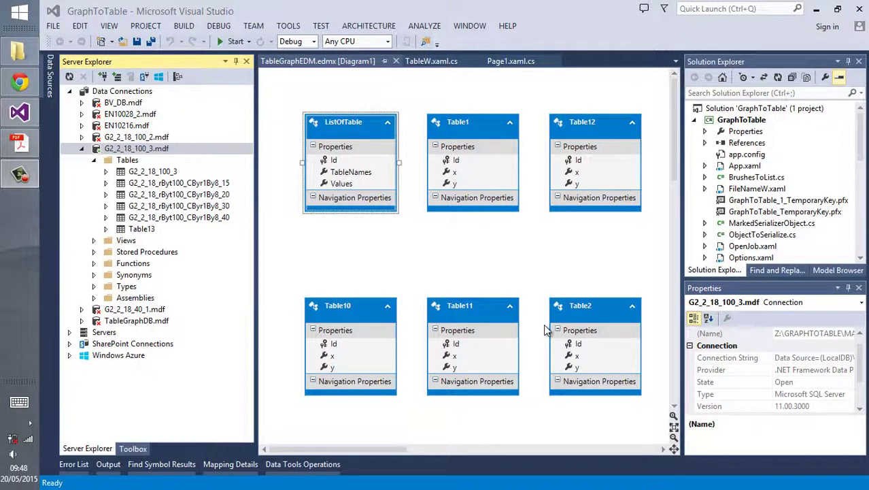
Step: Build and run the GraphToTable project in Visual Studio
click(231, 41)
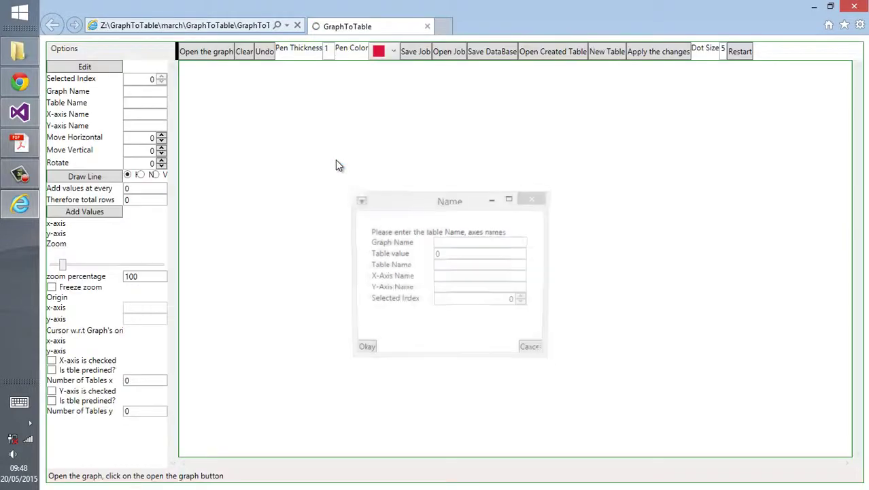
Step: Enter graph name G2_2_19_rByt300_CByr0, table name G2_2_19_rByt300_CByr0_3, table value 3, axes x and y
click(484, 243)
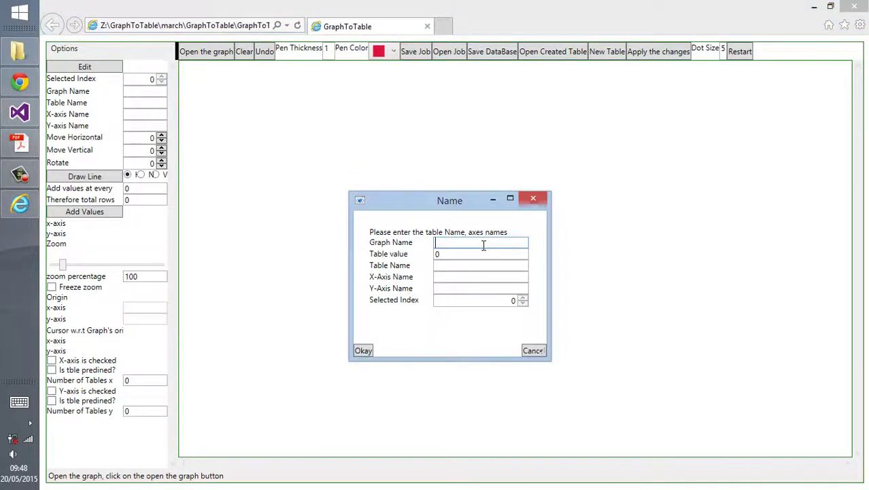
text(G2_2_19_rByt300_CByr0_3)
click(442, 266)
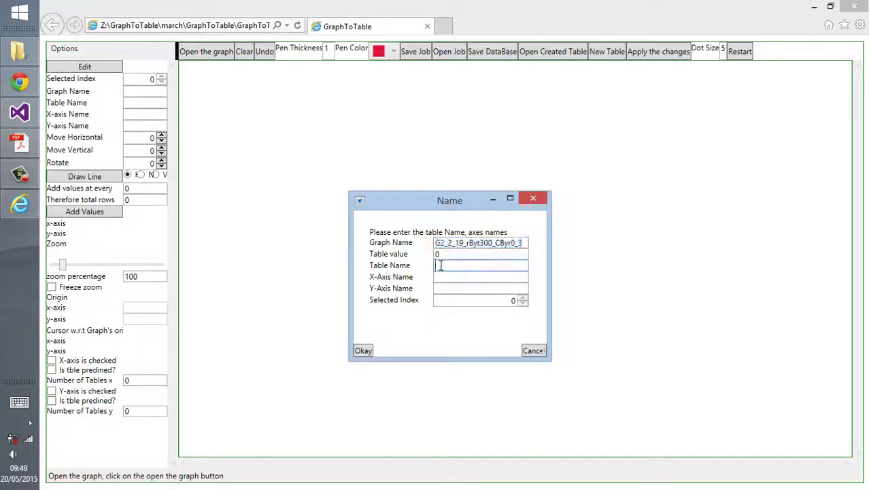
text(G2_2_19_rByt300_CByr0_3)
double_click(527, 244)
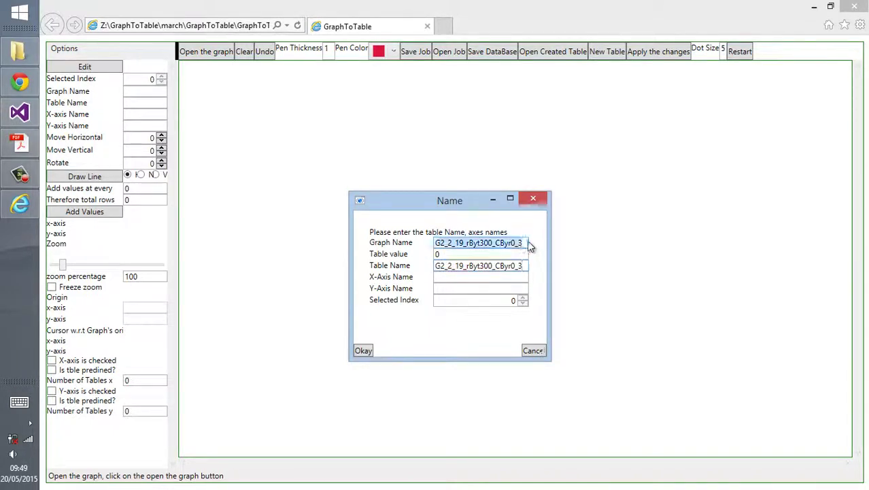
click(531, 245)
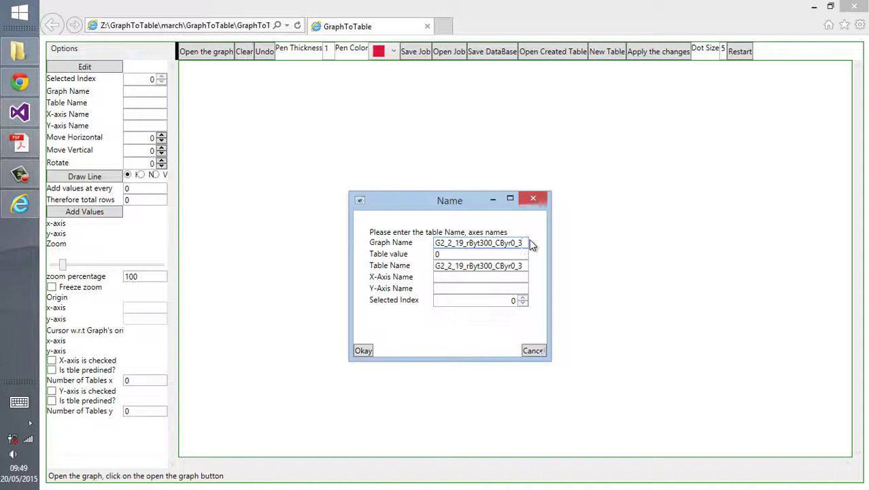
key(BackSpace)
key(BackSpace)
double_click(482, 253)
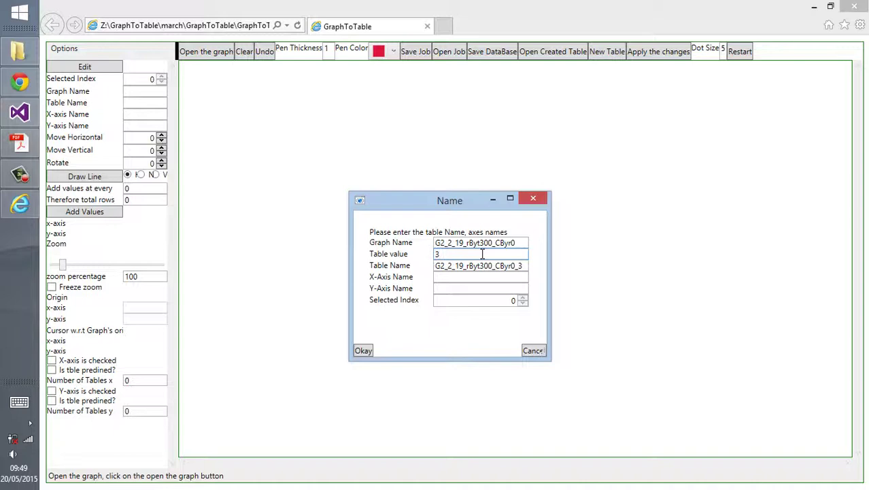
click(439, 281)
text(x)
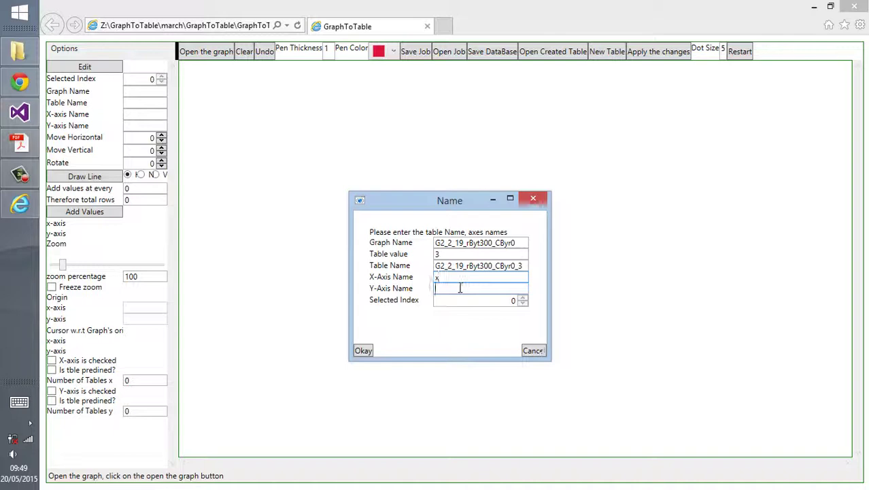
click(460, 287)
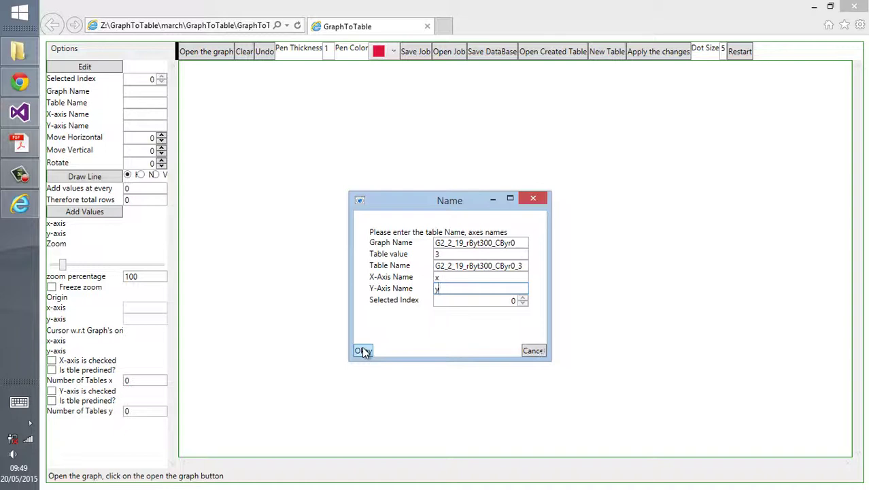
Step: Confirm the names and load the scanned graph image G2_2_18_100To300
click(363, 351)
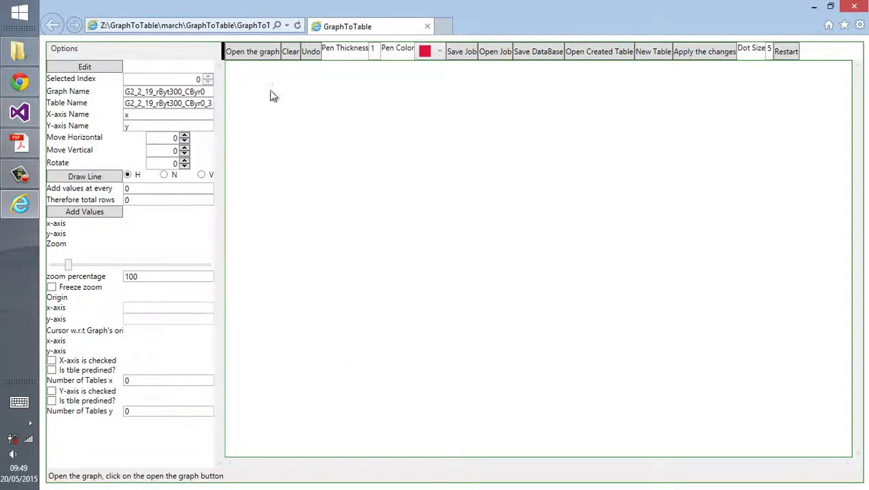
click(256, 52)
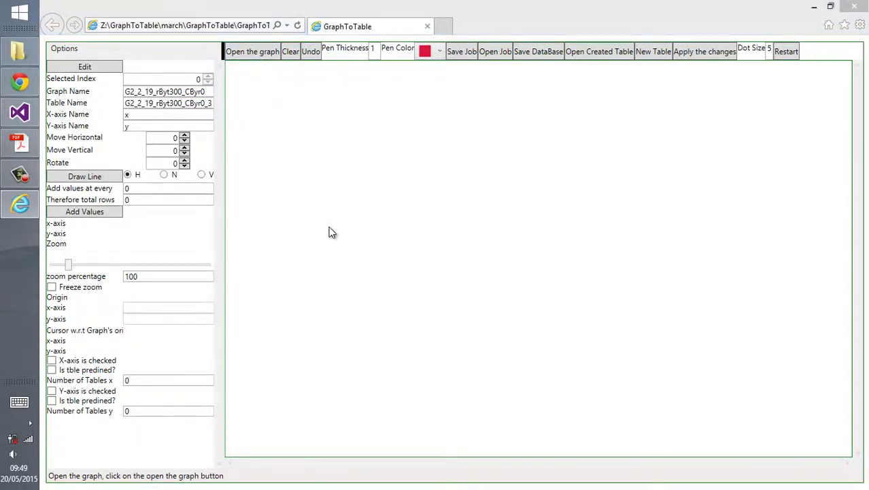
drag(462, 87, 408, 177)
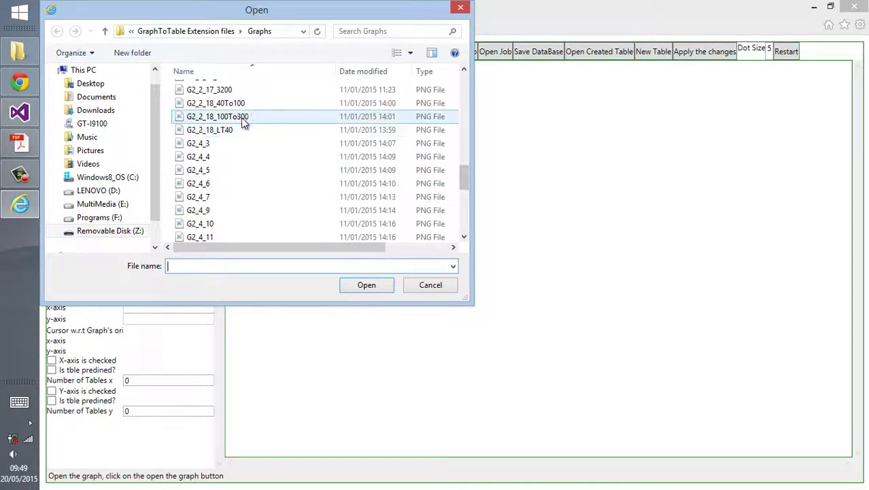
double_click(300, 117)
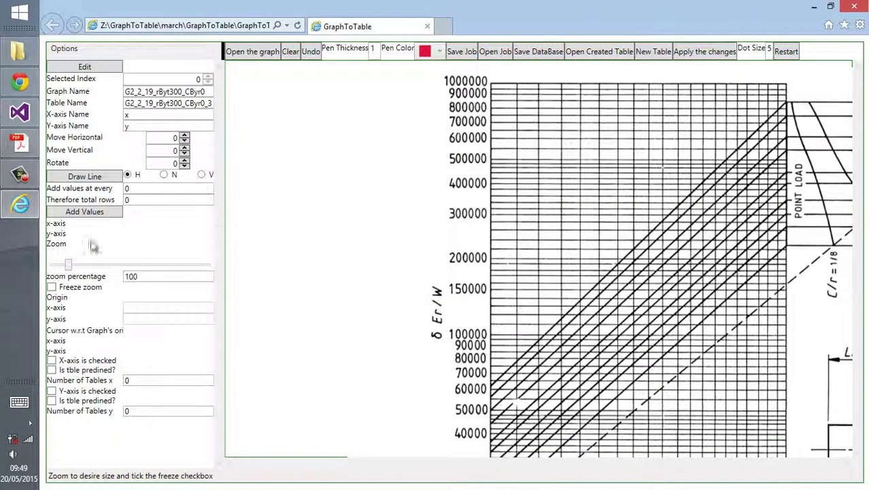
Step: Zoom the graph to about 238% and freeze the zoom
drag(69, 268, 99, 267)
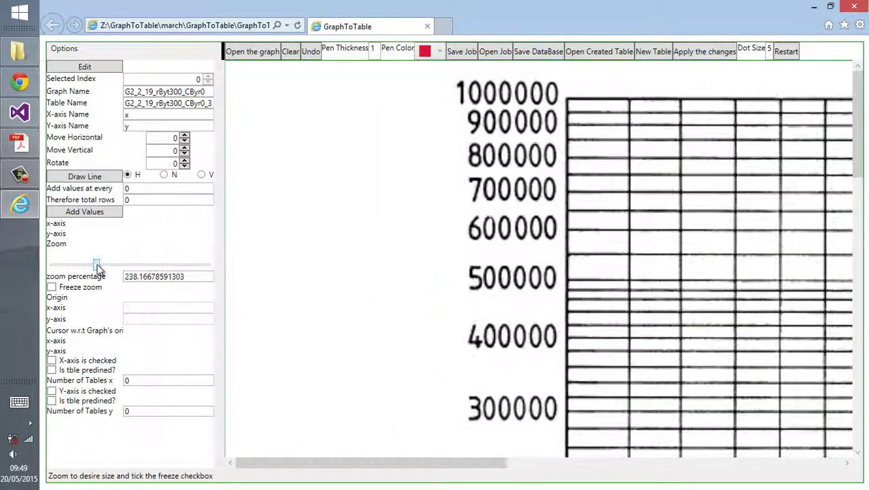
scroll(571, 324, down, 5)
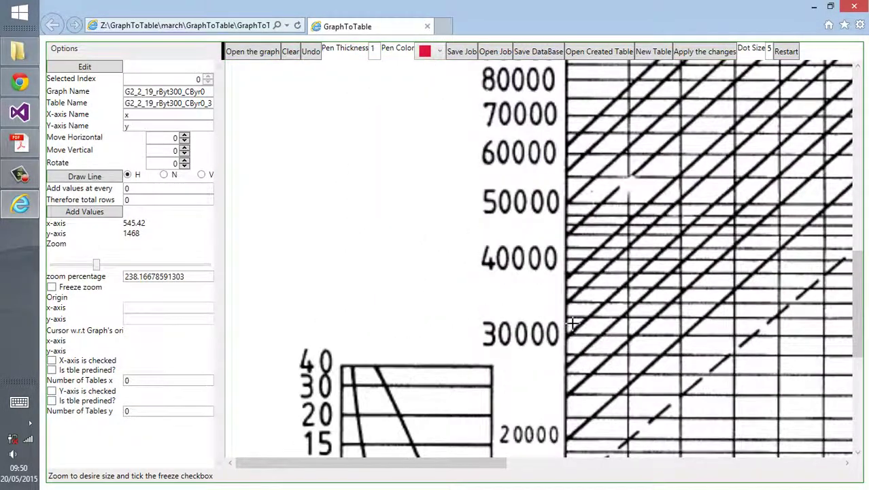
scroll(573, 324, down, 3)
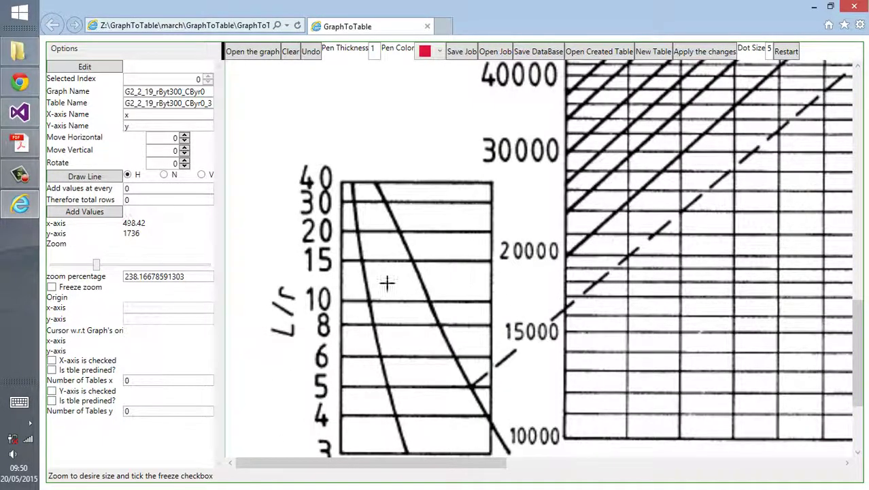
click(53, 287)
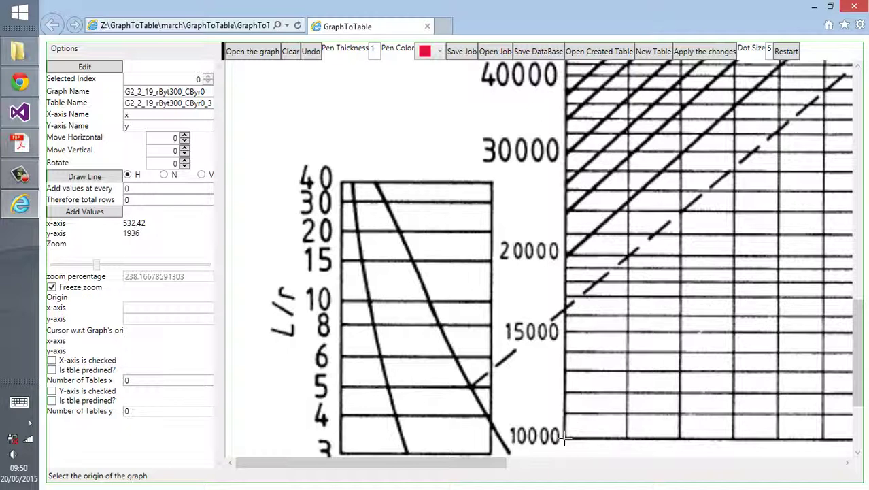
Step: Draw a horizontal reference line from the 10000 corner to the grid's bottom-right corner
click(98, 178)
click(564, 439)
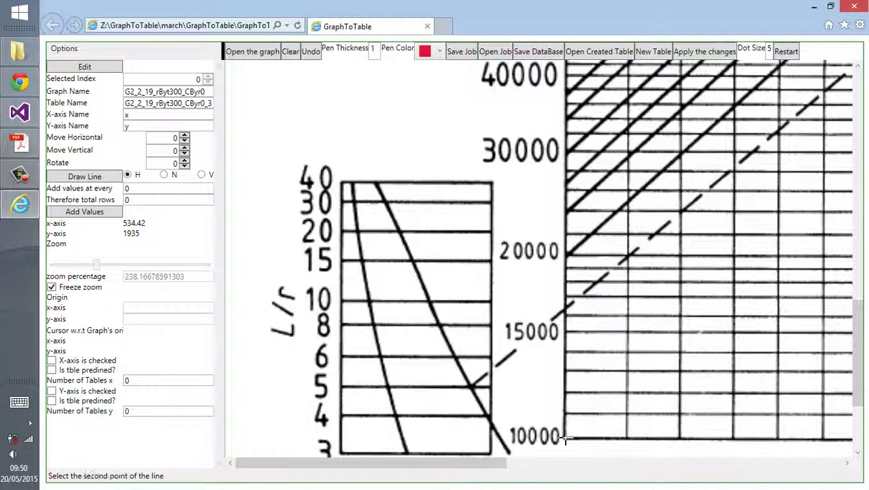
drag(466, 462, 741, 459)
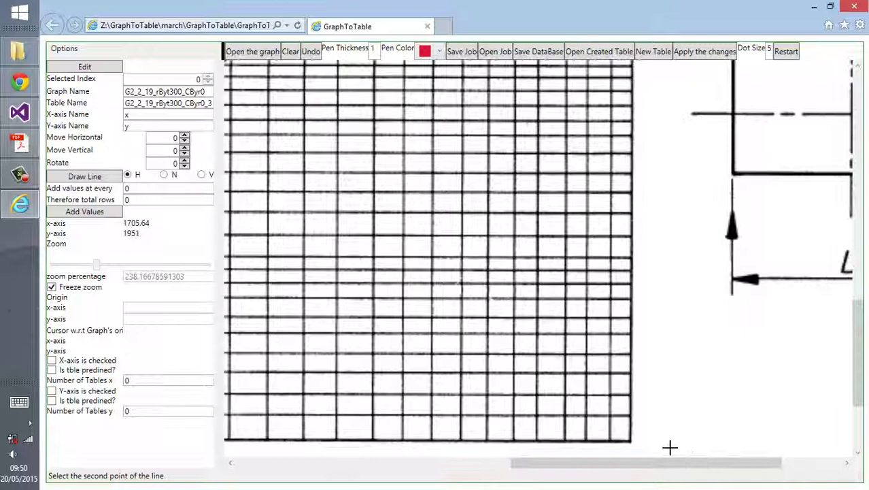
click(632, 441)
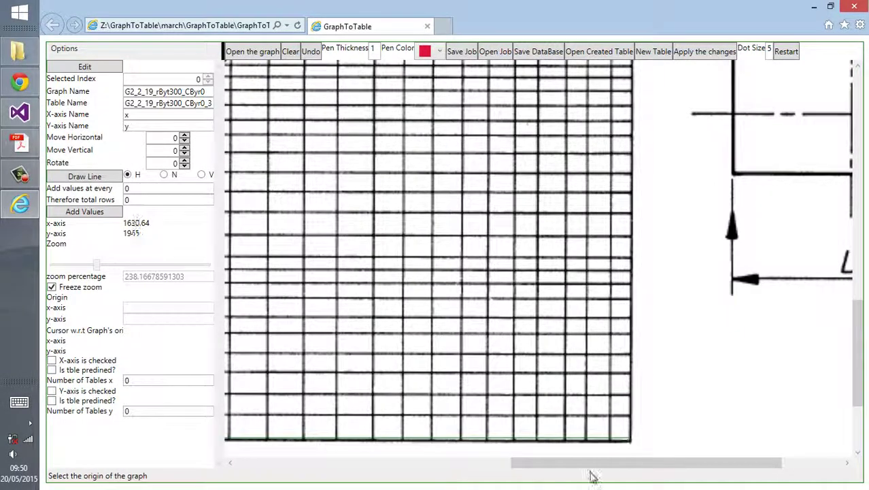
drag(590, 468, 346, 468)
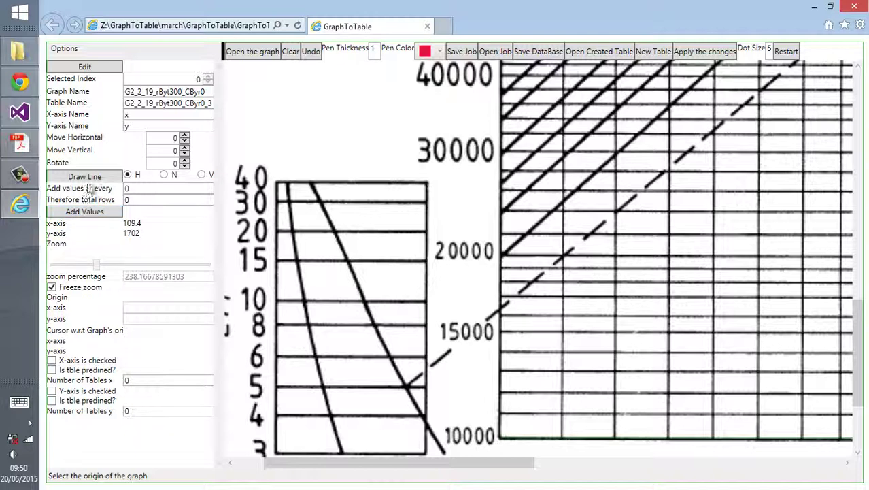
click(115, 178)
click(202, 175)
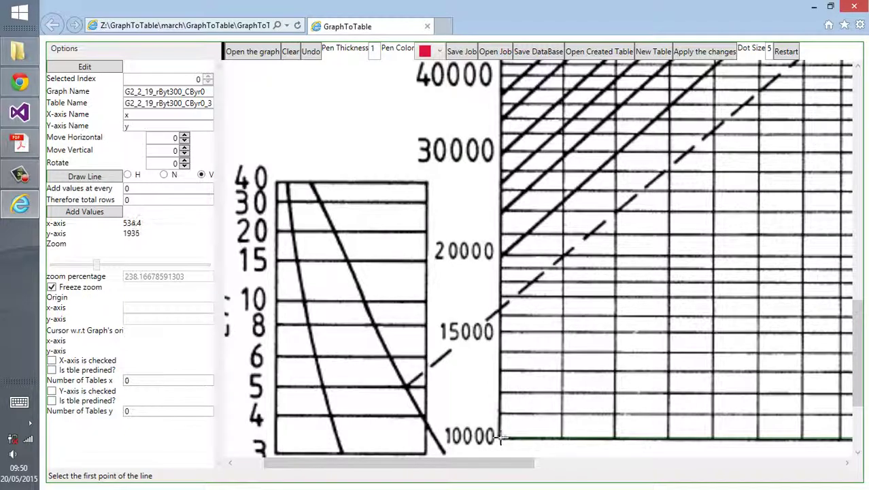
Step: Draw a vertical reference line up the left axis from 10000 to 1000000
click(500, 439)
scroll(448, 381, up, 10)
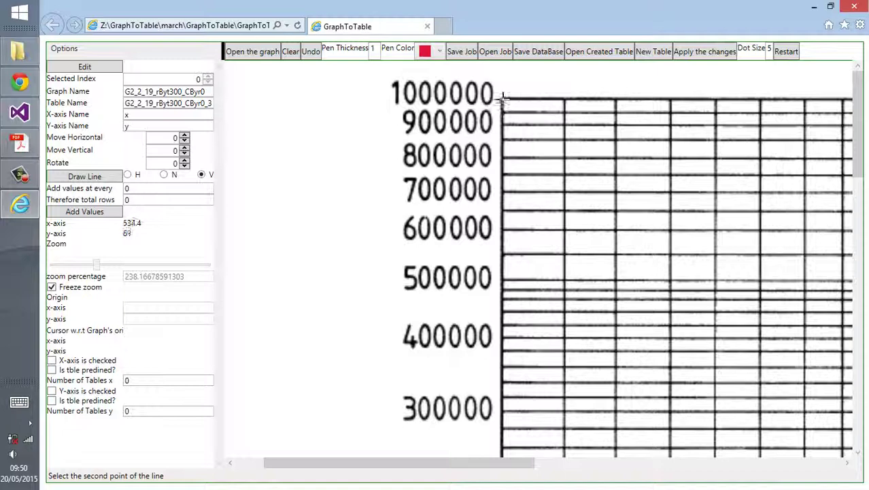
click(502, 99)
scroll(613, 313, down, 6)
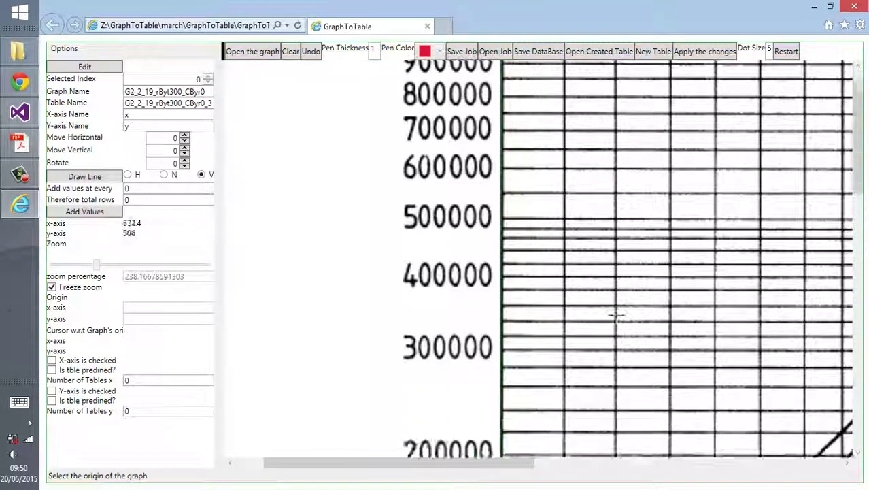
scroll(650, 337, down, 8)
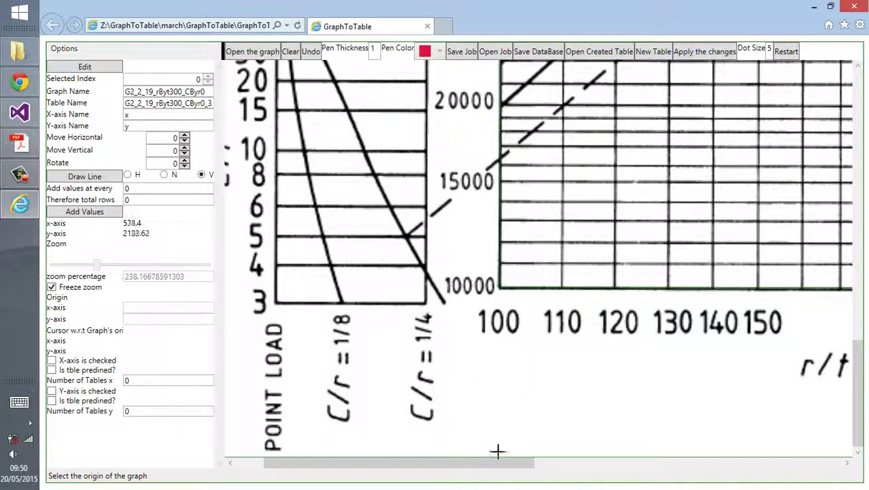
drag(485, 469, 673, 466)
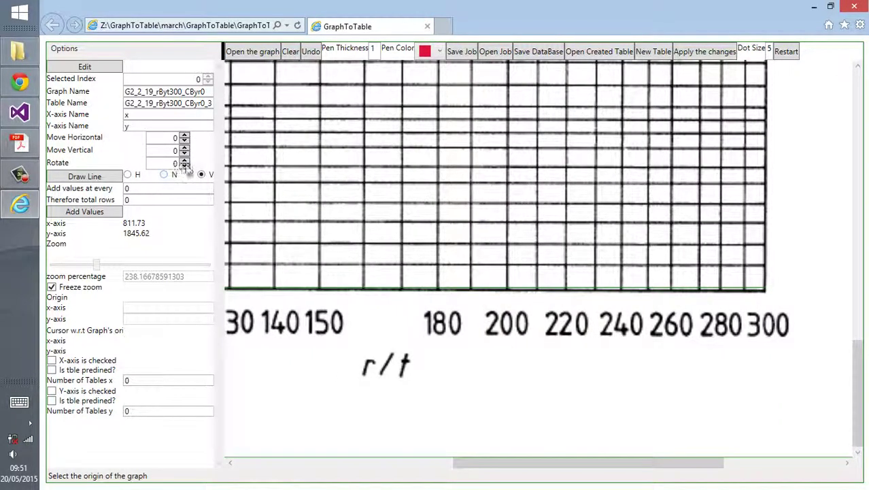
Step: Rotate the graph to -0.13 so the grid sits straight
click(184, 167)
click(185, 166)
click(184, 167)
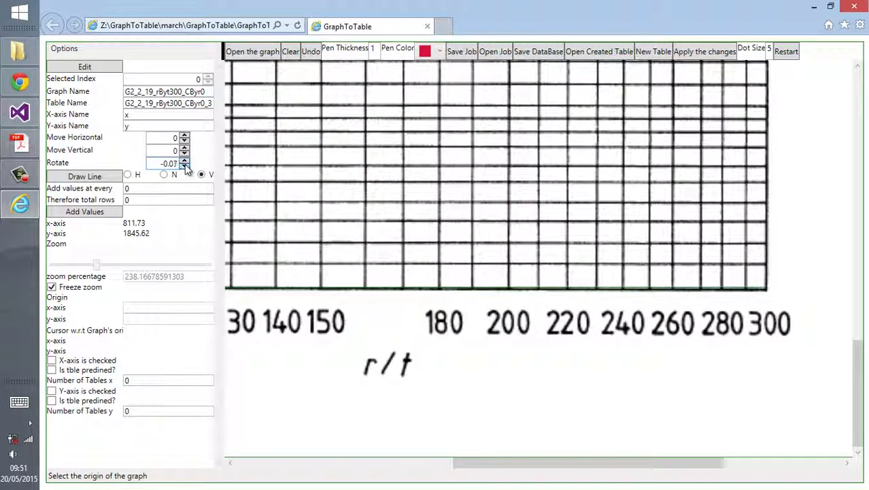
click(184, 167)
click(184, 166)
click(185, 166)
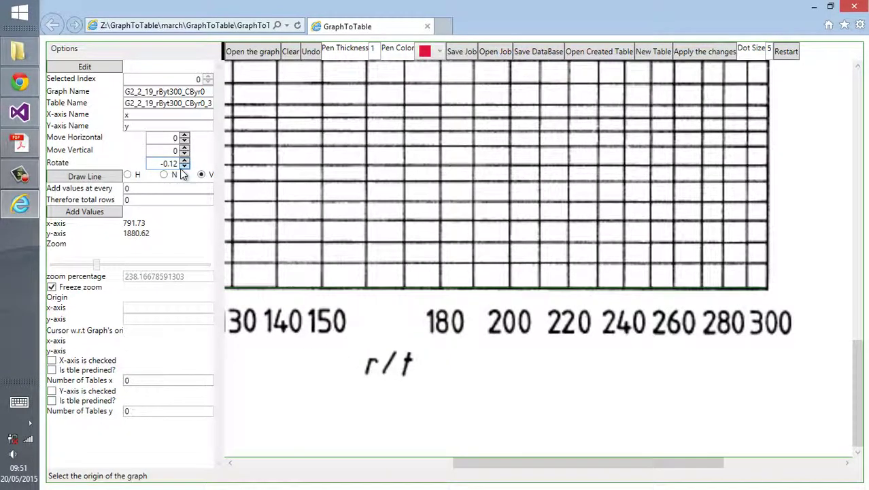
click(184, 166)
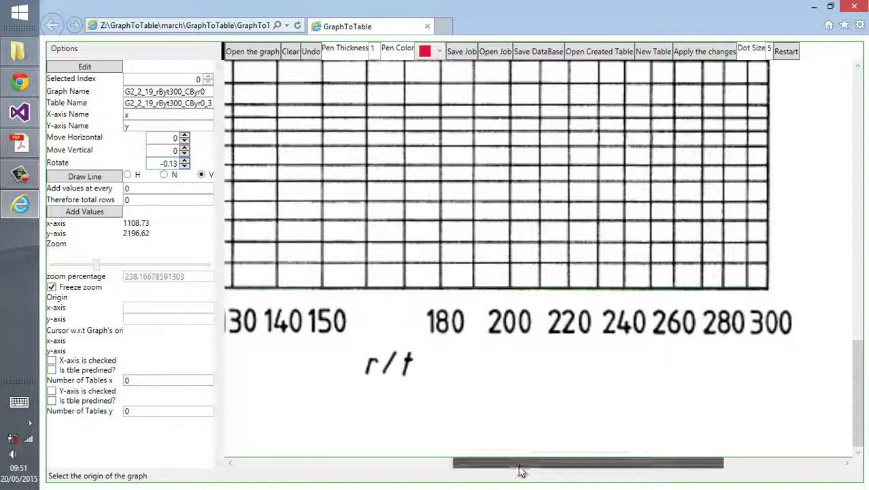
drag(520, 464, 304, 443)
scroll(666, 332, up, 10)
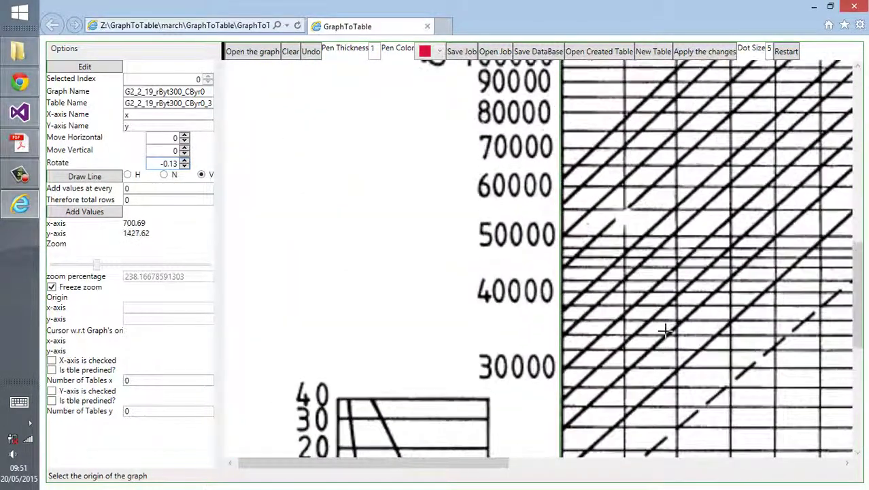
scroll(666, 332, up, 8)
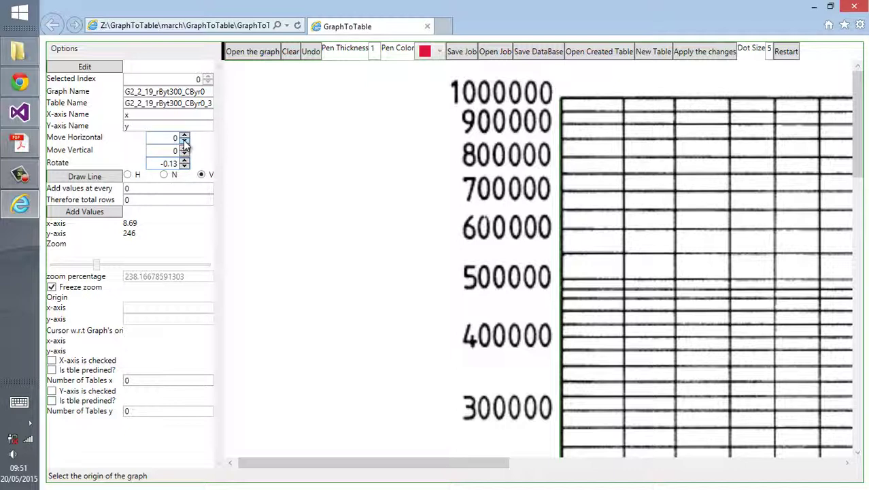
Step: Shift the chart left to a horizontal offset of -2
click(184, 141)
click(184, 142)
click(185, 141)
click(184, 137)
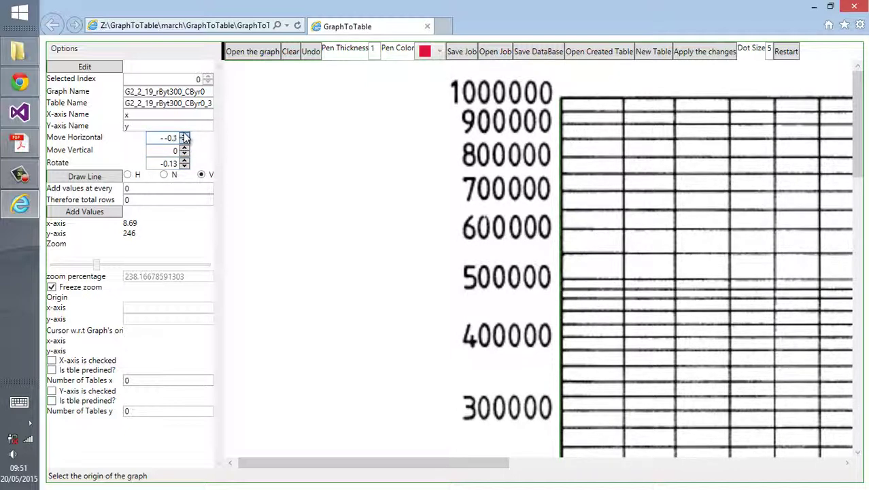
click(184, 136)
click(184, 136)
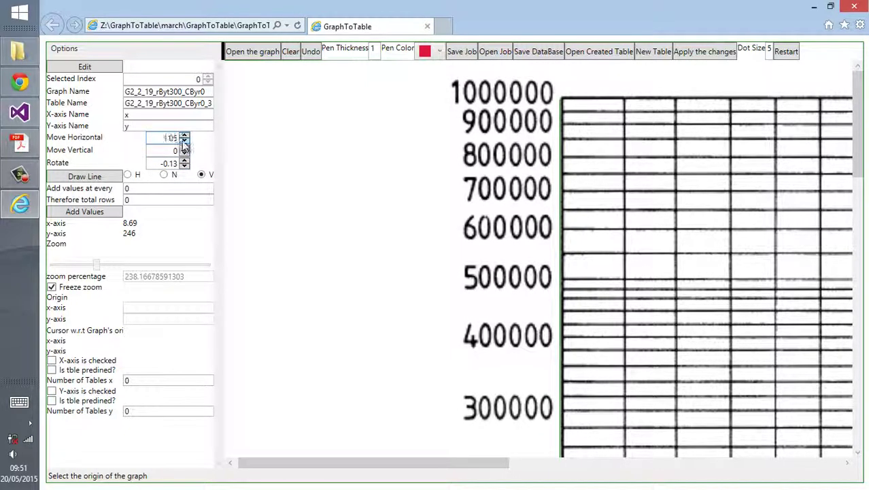
click(184, 141)
click(185, 141)
click(184, 142)
click(184, 142)
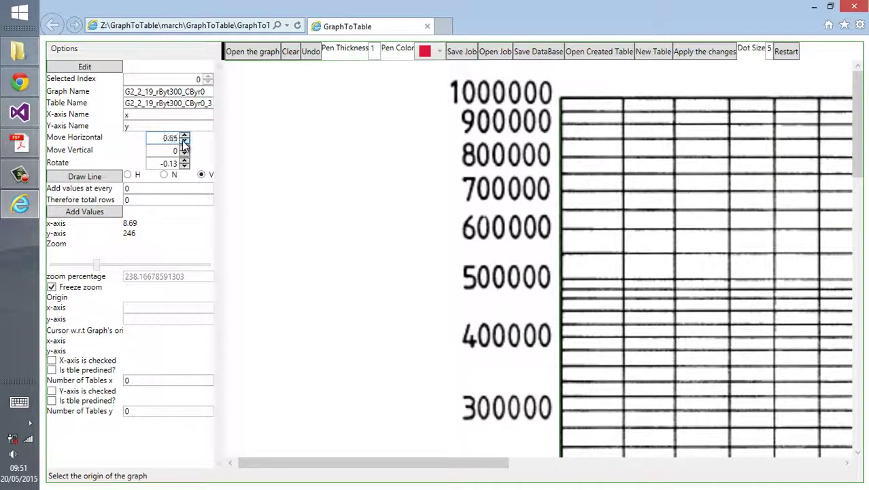
click(184, 142)
click(184, 141)
click(184, 142)
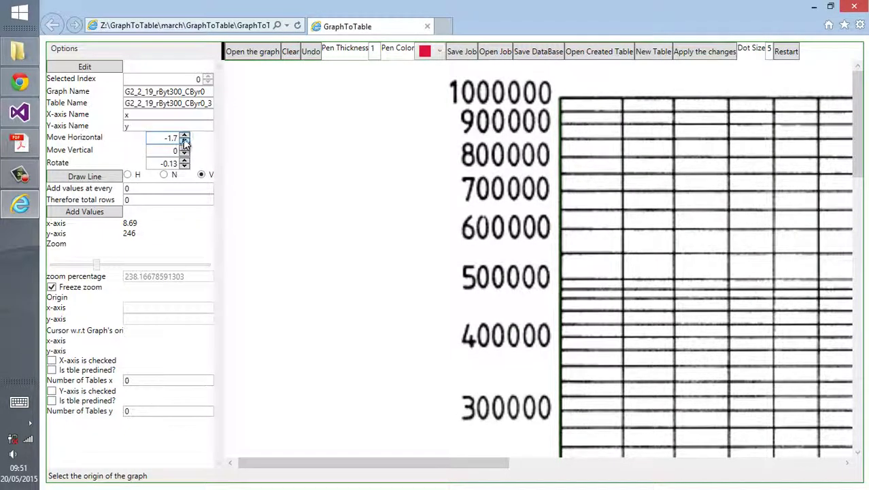
click(184, 142)
click(184, 141)
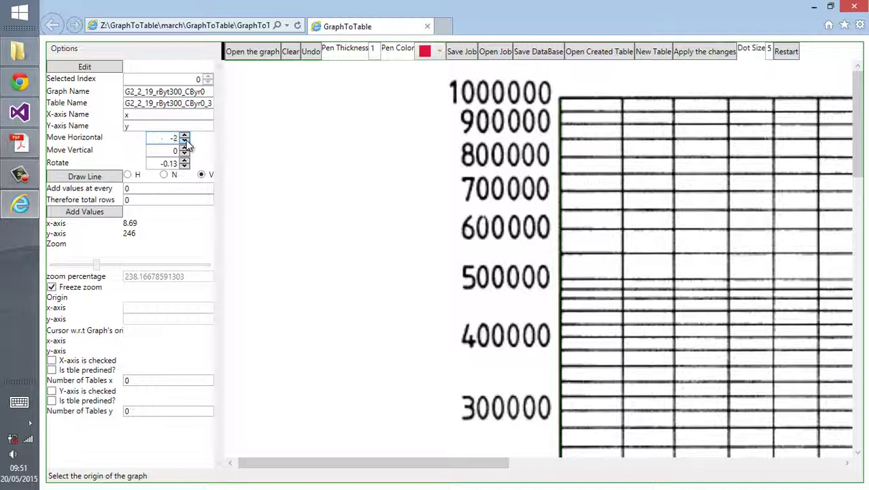
scroll(578, 334, down, 15)
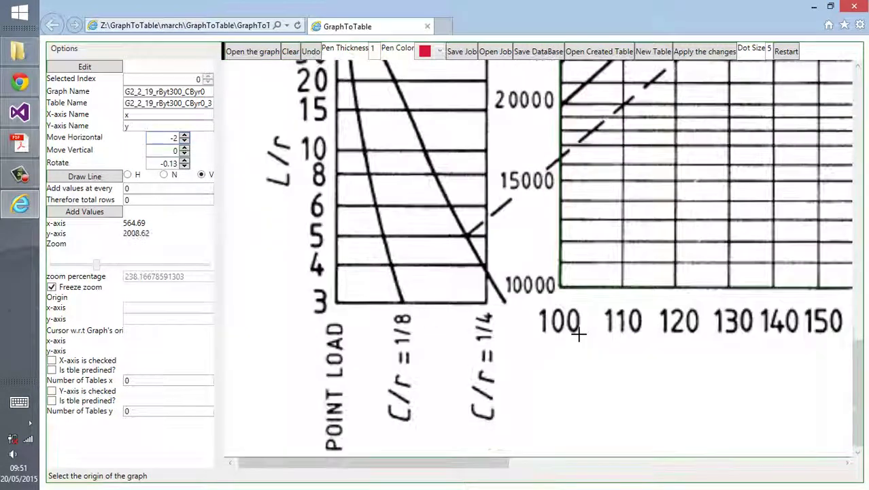
drag(475, 463, 455, 466)
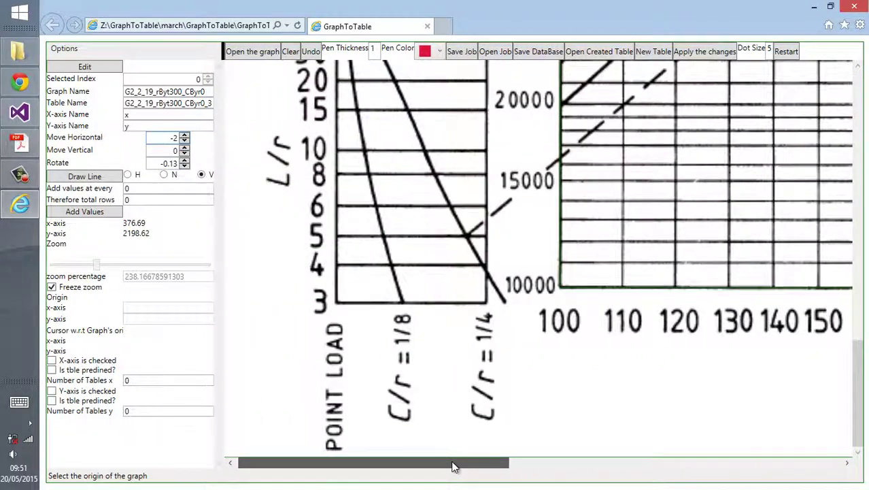
Step: Mark the origin where the axes meet and enter x 100, y 10000
click(562, 287)
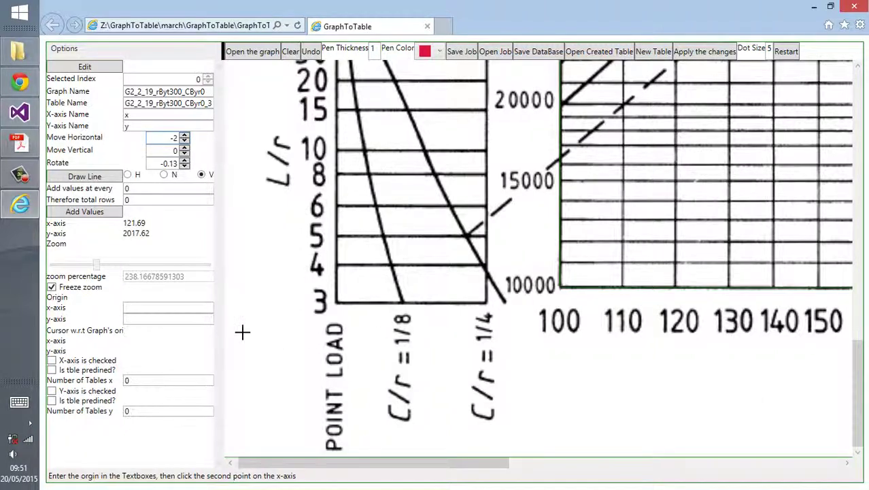
click(174, 308)
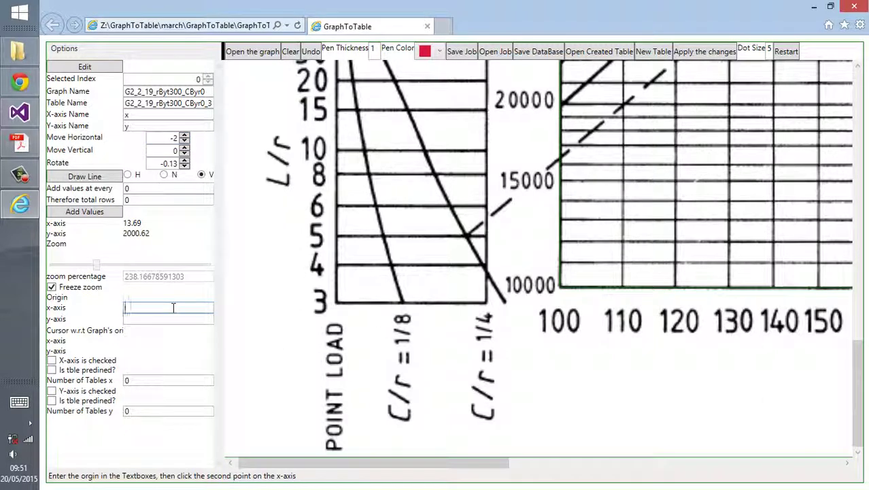
text(100)
key(Tab)
text(100)
Step: Mark the x-axis ticks 110, 120, 130, 140 and 150 on the graph
click(622, 289)
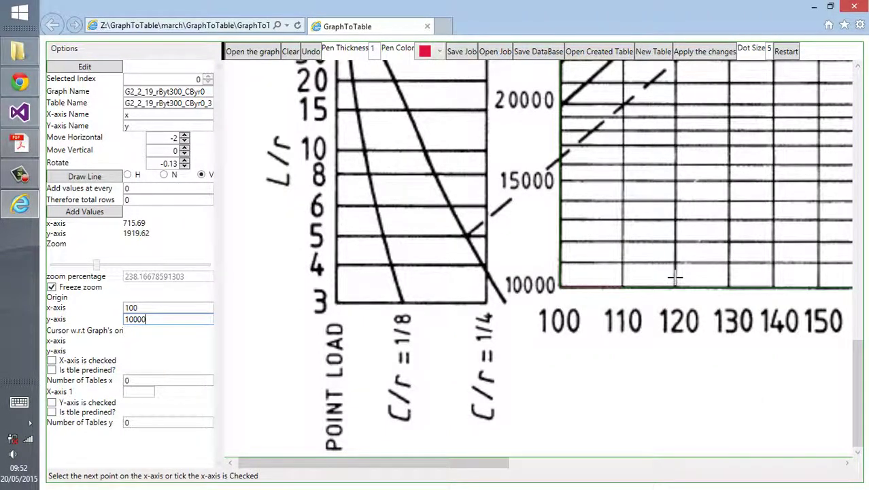
click(676, 286)
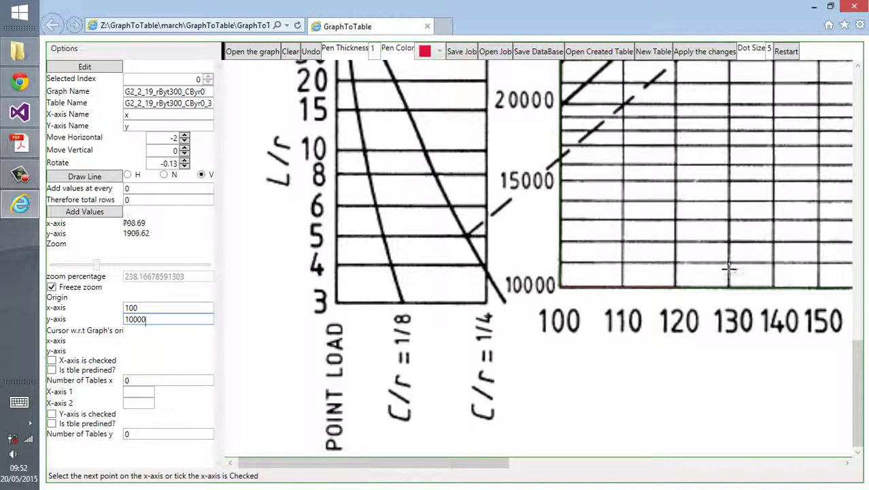
click(729, 286)
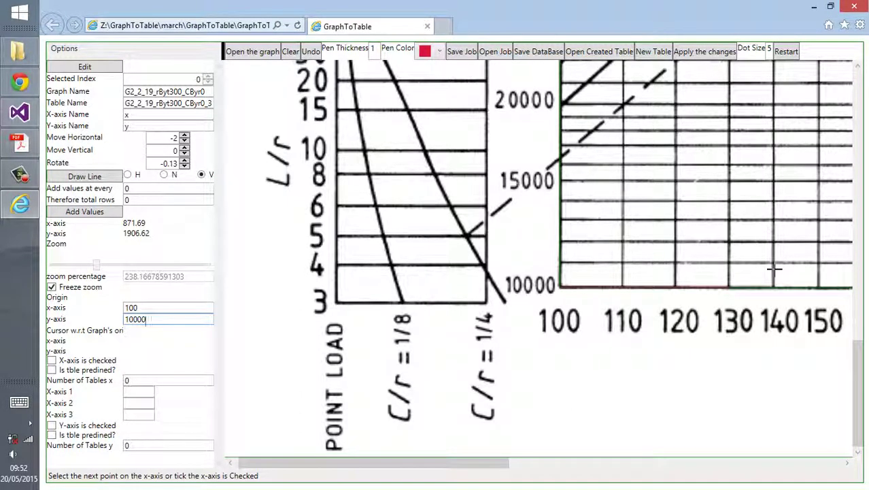
click(775, 284)
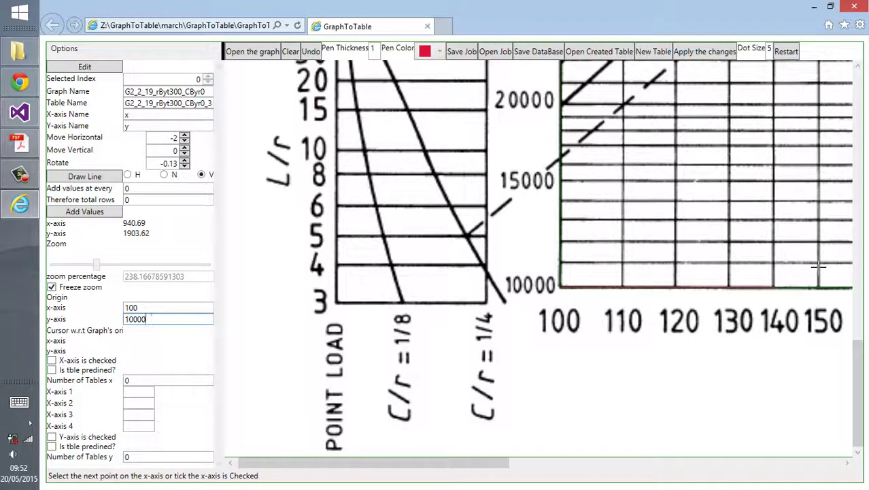
click(819, 285)
drag(452, 464, 636, 457)
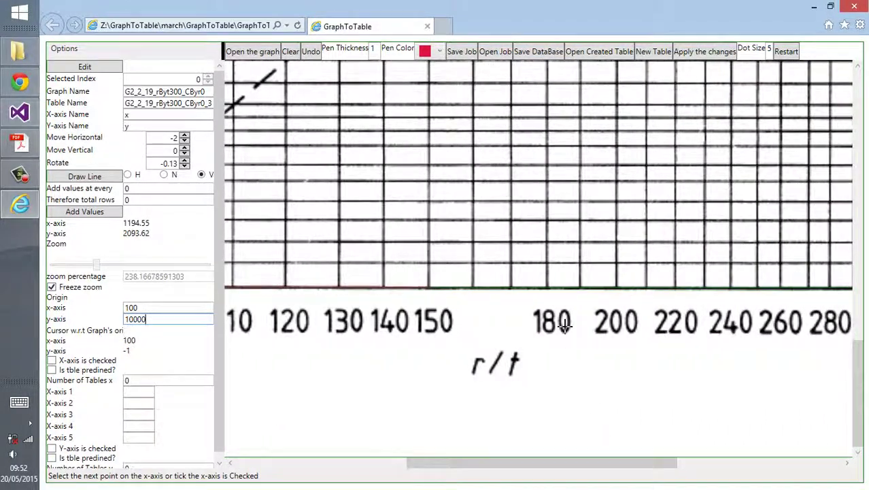
Step: Mark the further x-axis ticks 180, 200, 220, 240, 260 and 280
click(548, 273)
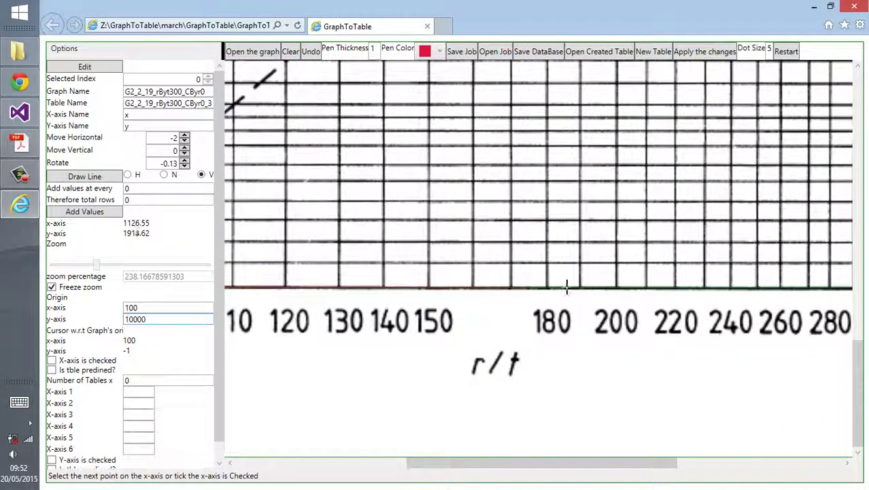
click(615, 272)
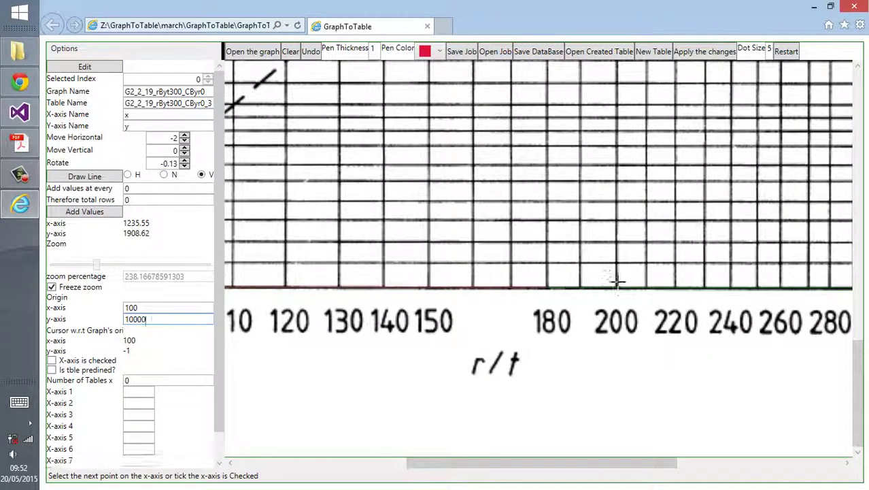
click(675, 273)
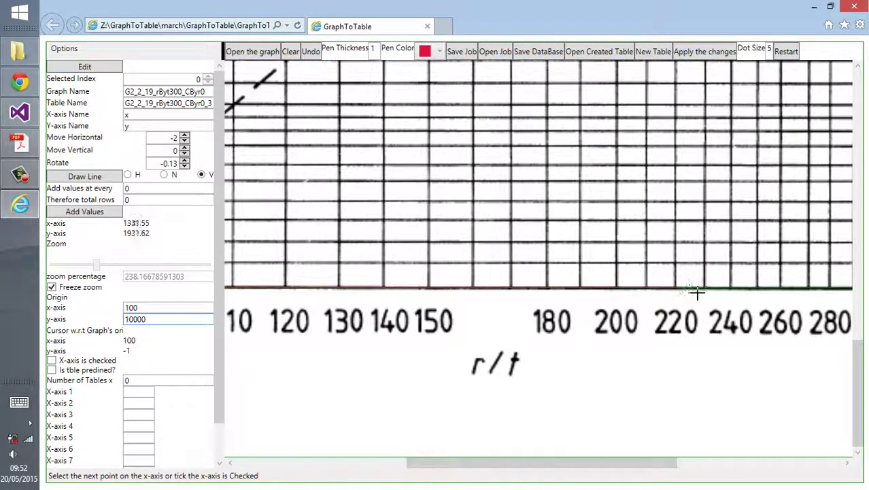
click(733, 276)
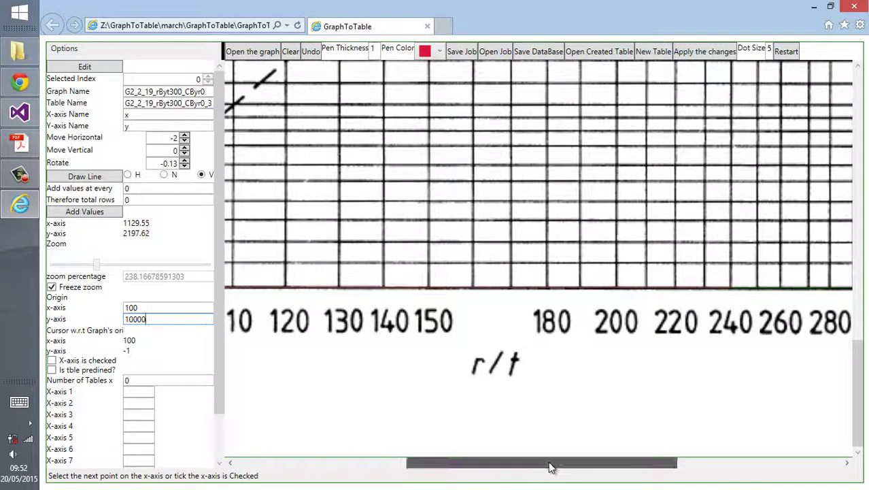
drag(551, 468, 644, 468)
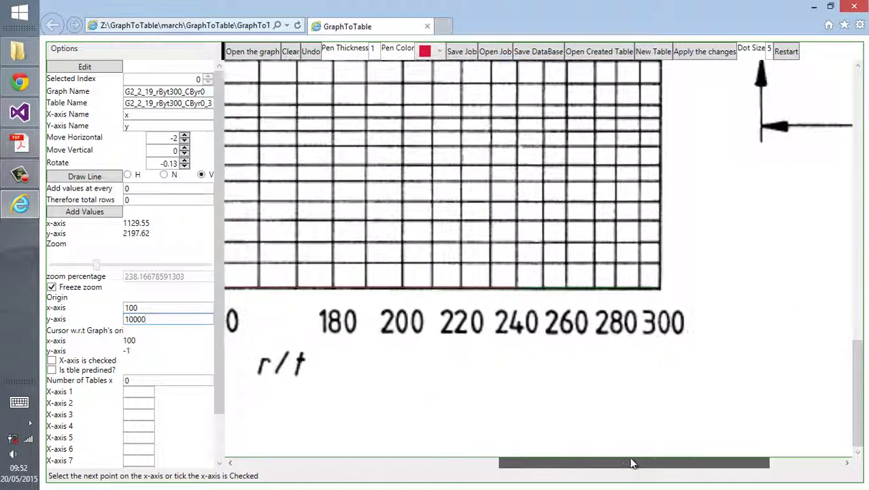
click(566, 276)
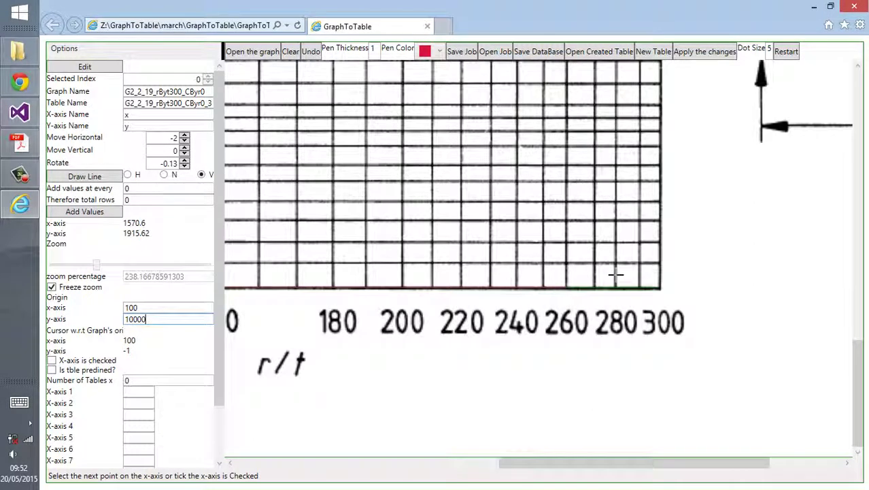
click(616, 274)
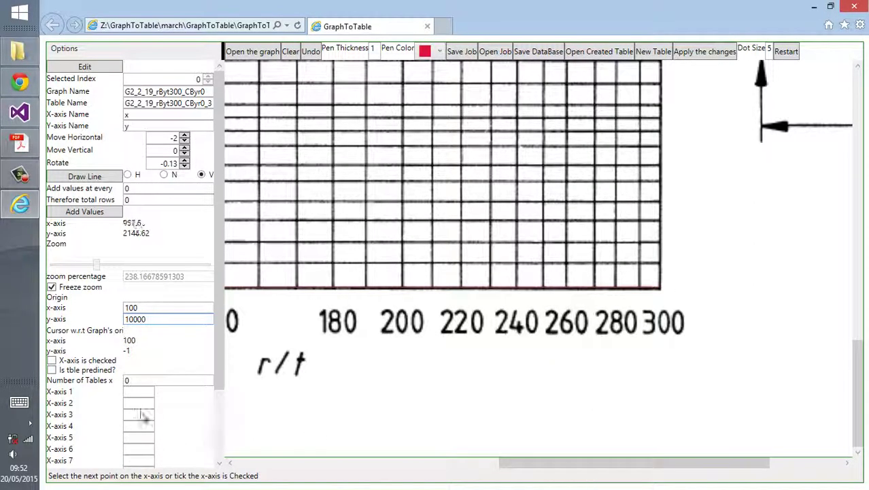
drag(508, 463, 305, 454)
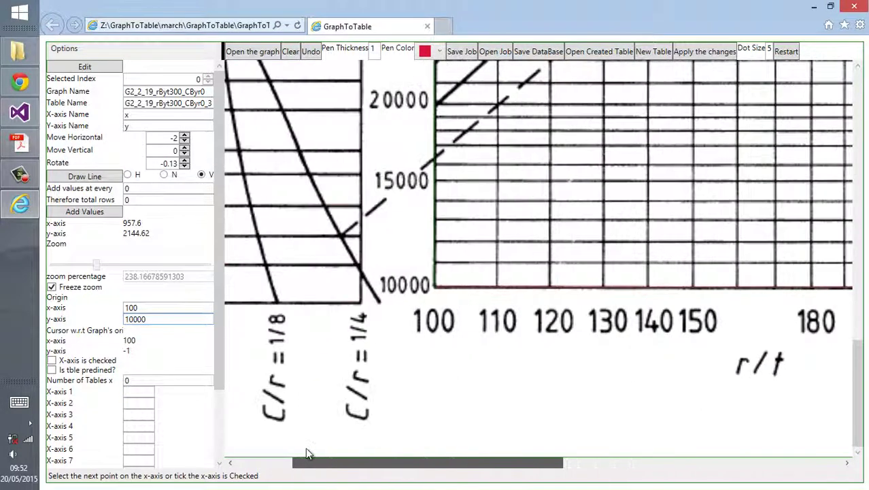
Step: Enter x-axis values 110, 120, 130, 140, 150, 180, 200, 220, 240, 260, 280, 300
click(140, 393)
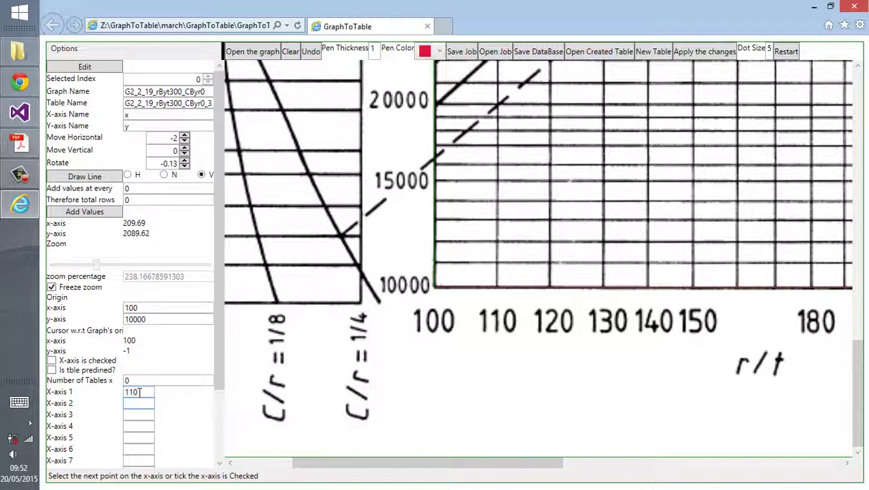
text(120)
key(Tab)
text(130)
key(Tab)
key(Tab)
text(150)
key(Tab)
text(180)
key(Tab)
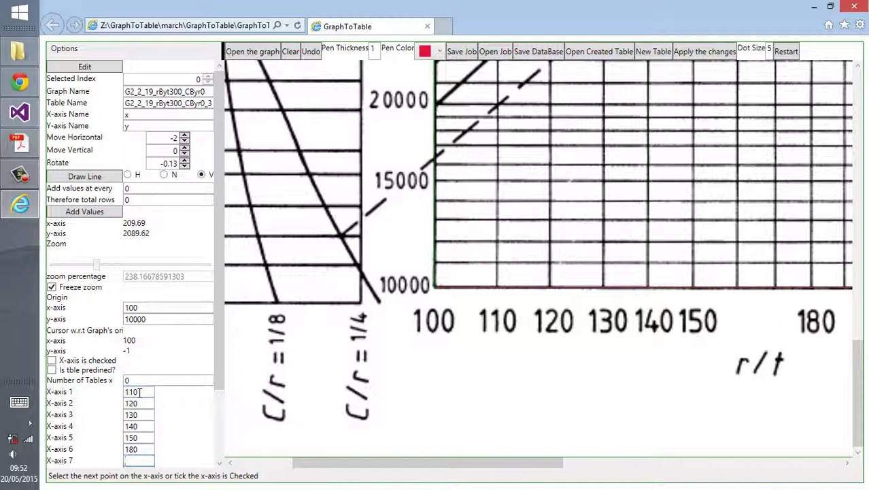
text(200)
key(Tab)
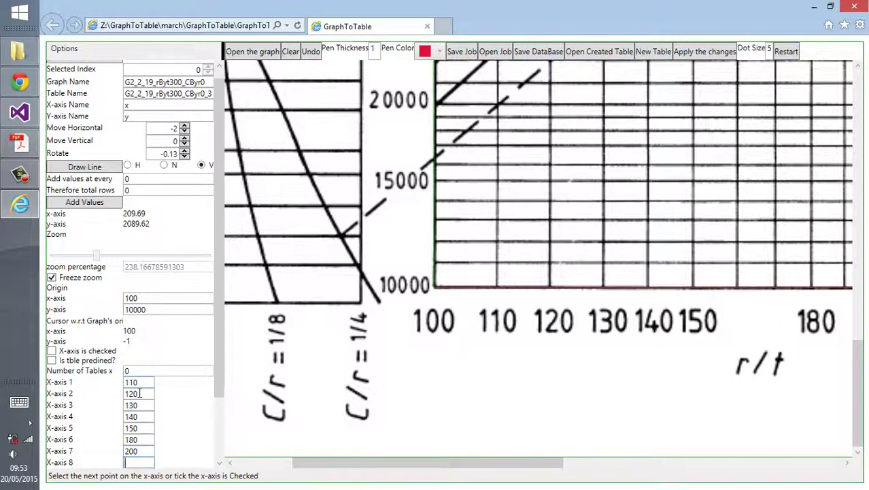
text(220)
key(Tab)
text(2)
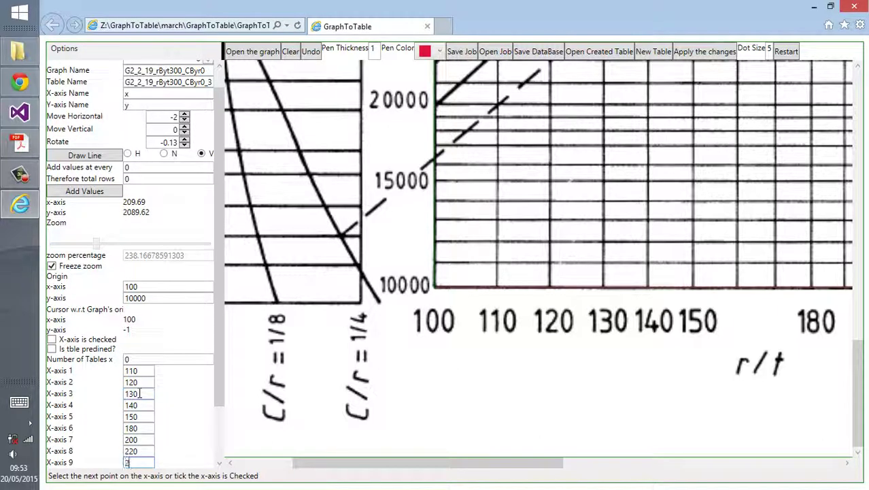
text(40)
key(Tab)
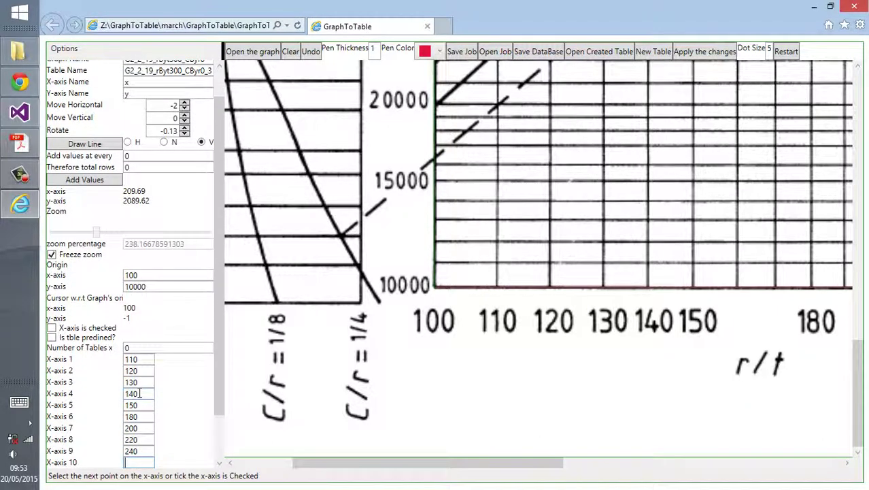
text(260)
key(Tab)
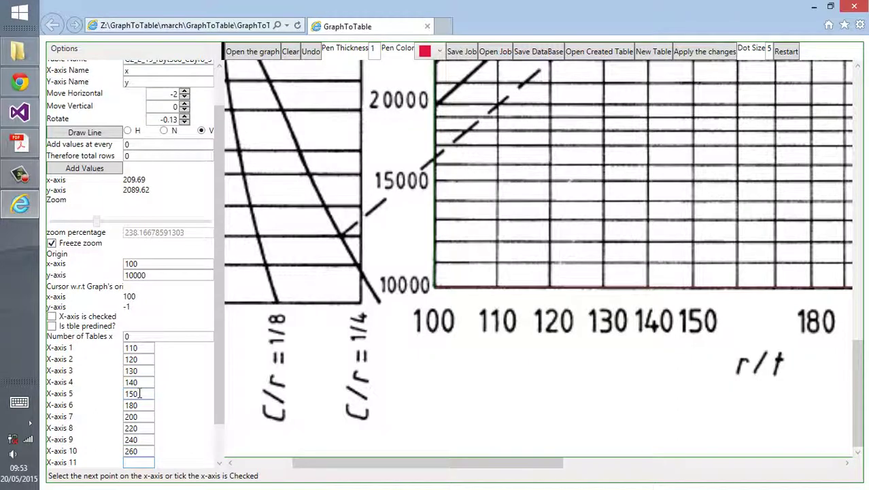
text(280)
key(Tab)
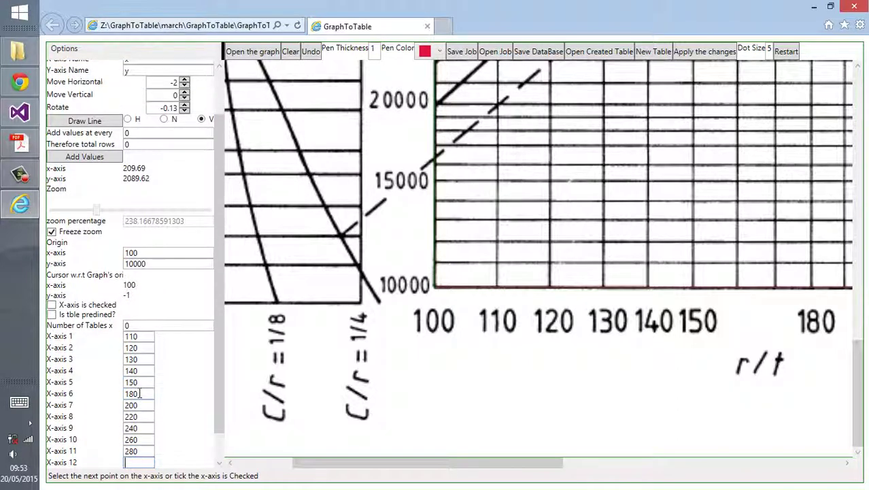
text(300)
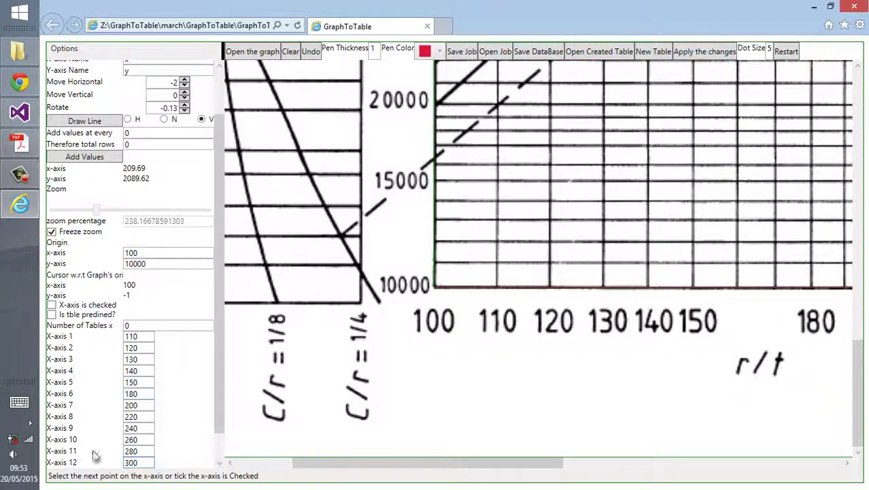
key(Tab)
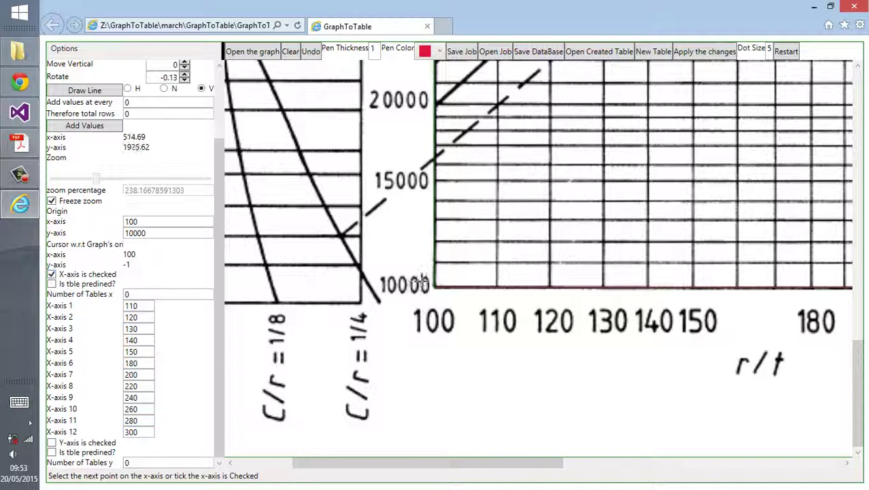
Step: Scroll the chart image upward until the y-axis gridline labels up to 150000 are readable
click(441, 178)
scroll(479, 204, up, 1)
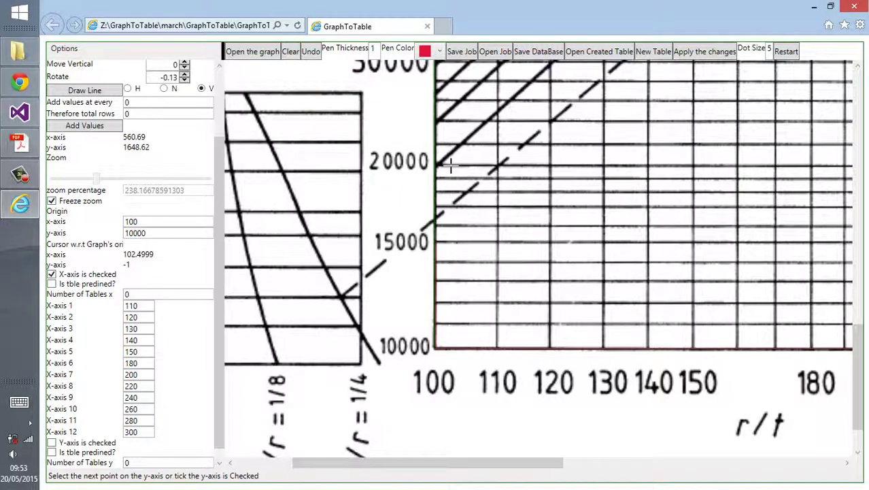
scroll(451, 171, up, 2)
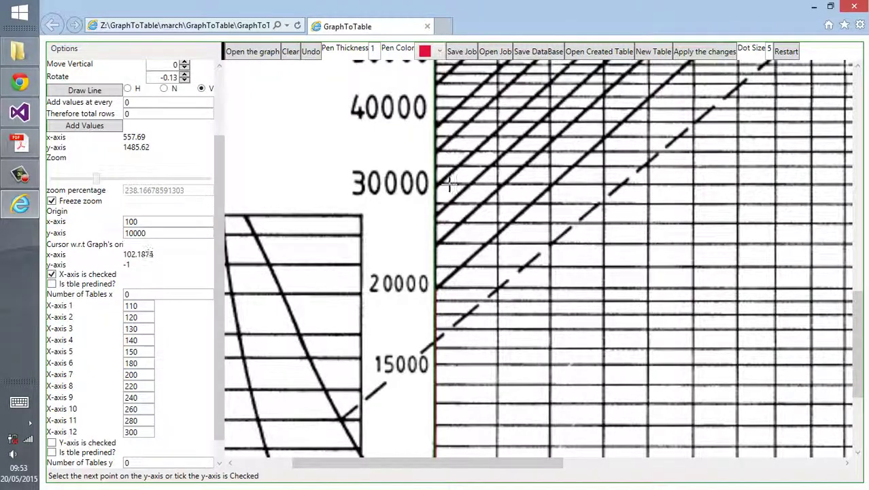
scroll(473, 252, up, 1)
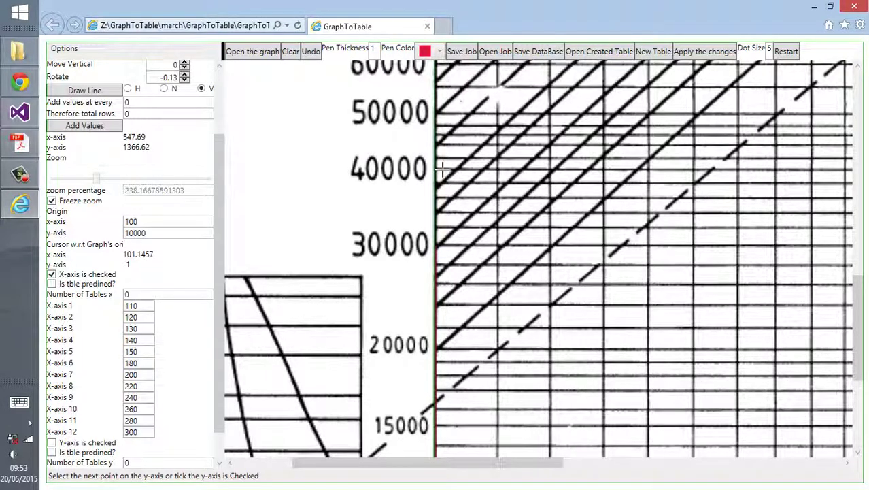
scroll(454, 216, up, 2)
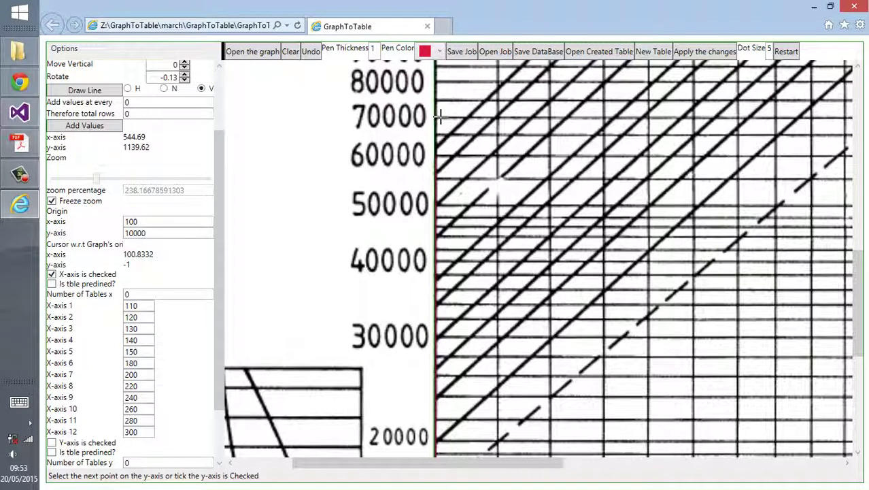
scroll(489, 166, up, 3)
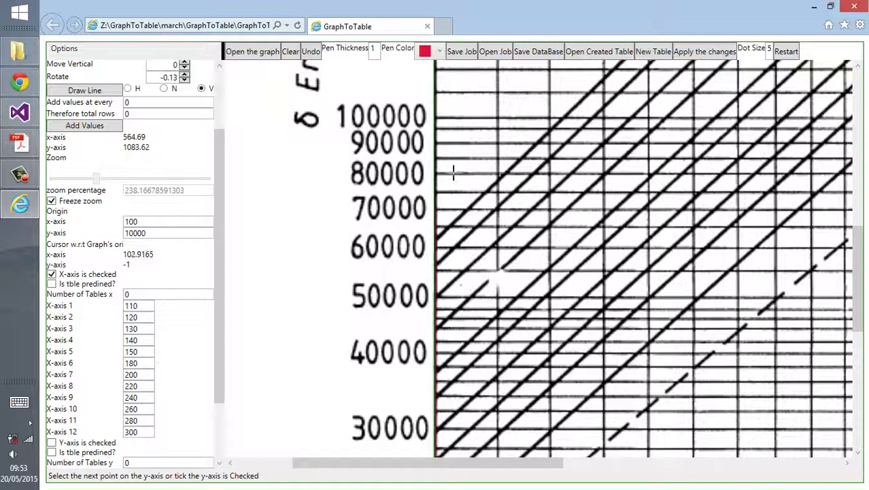
scroll(477, 200, up, 2)
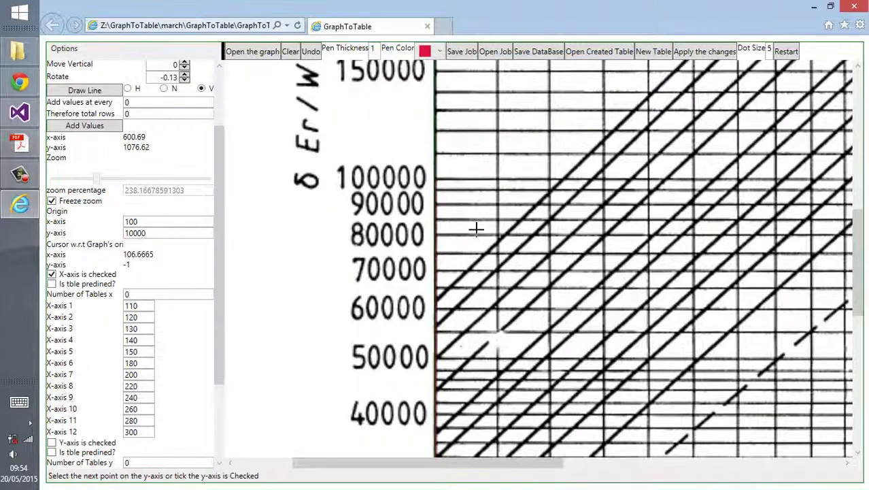
Step: Keep scrolling the chart up until the 1000000 y-axis label is visible
scroll(475, 228, up, 3)
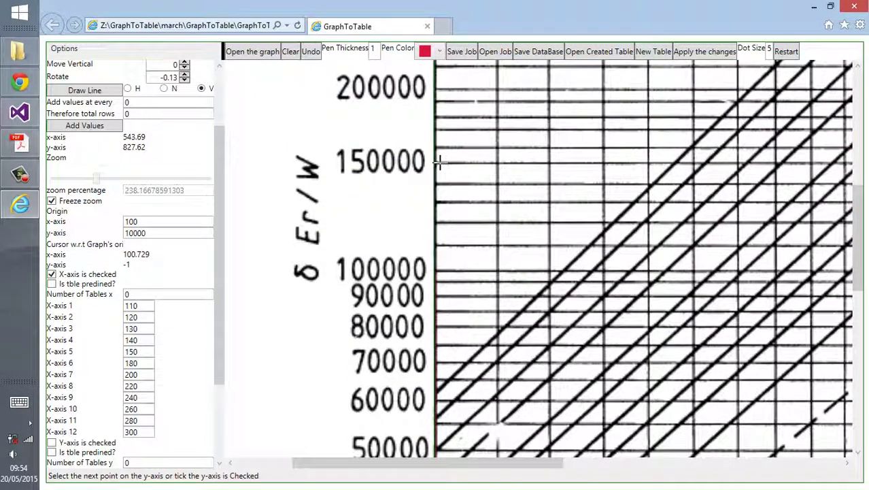
scroll(469, 183, up, 2)
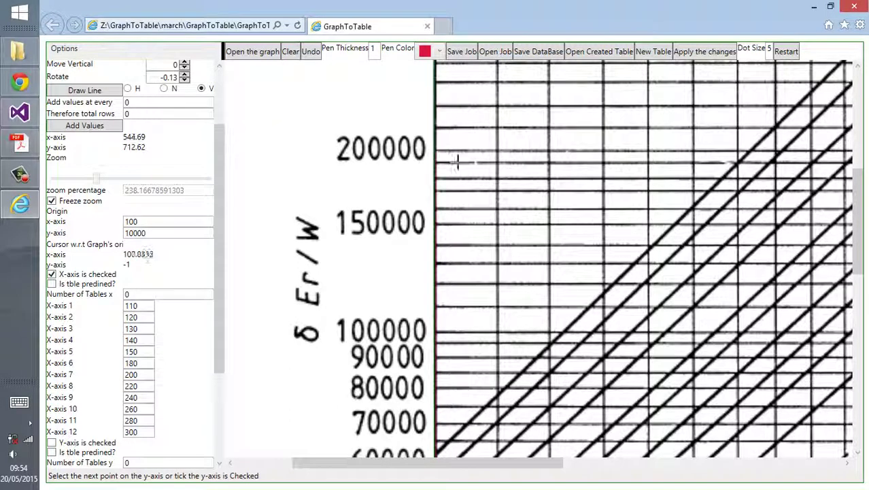
scroll(456, 164, up, 4)
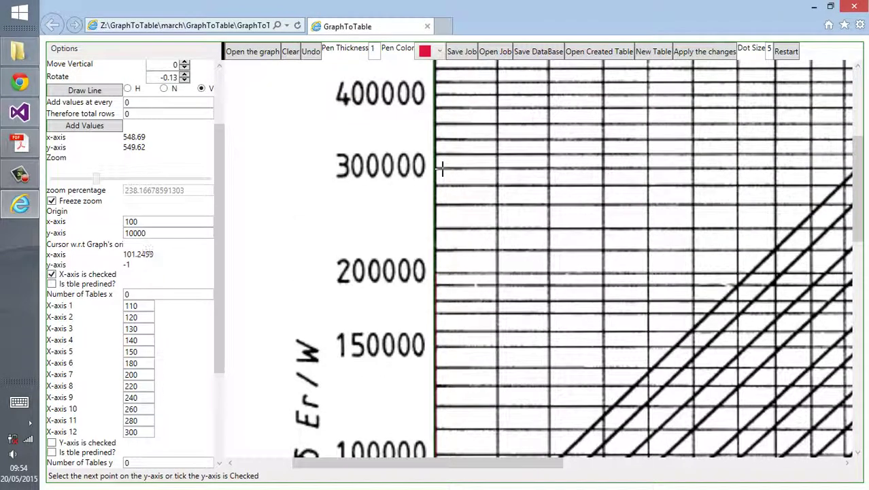
scroll(476, 219, up, 3)
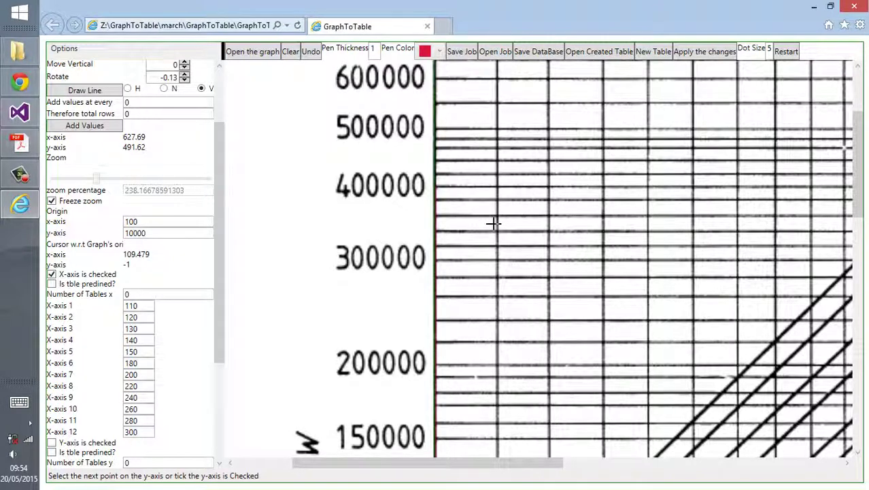
scroll(493, 224, up, 3)
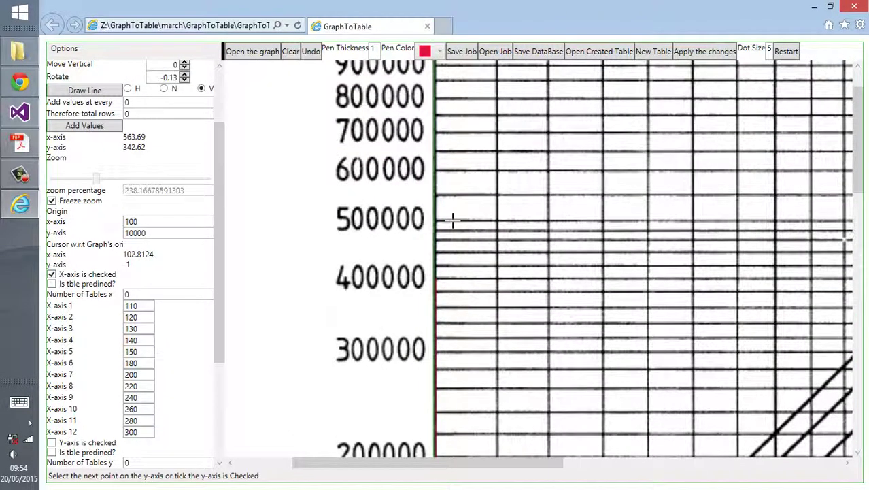
scroll(469, 219, up, 2)
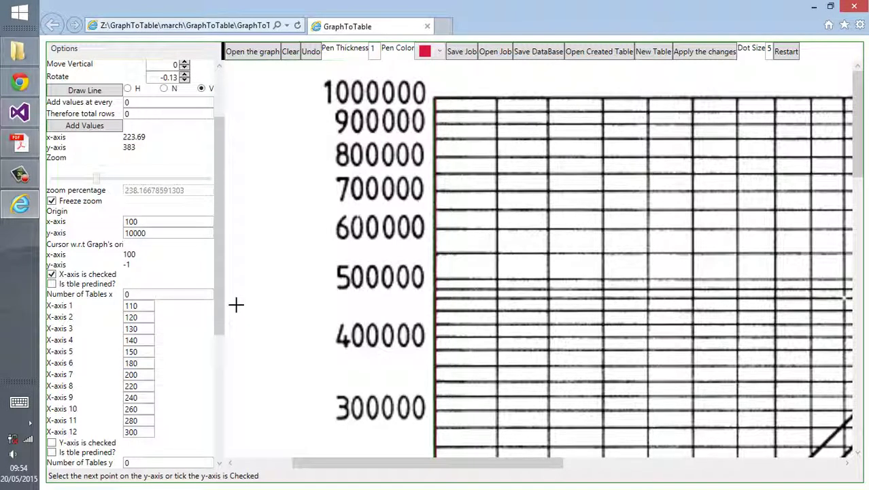
Step: Enter the first y-axis values 15000, 20000, 30000 and 40000
drag(219, 278, 204, 413)
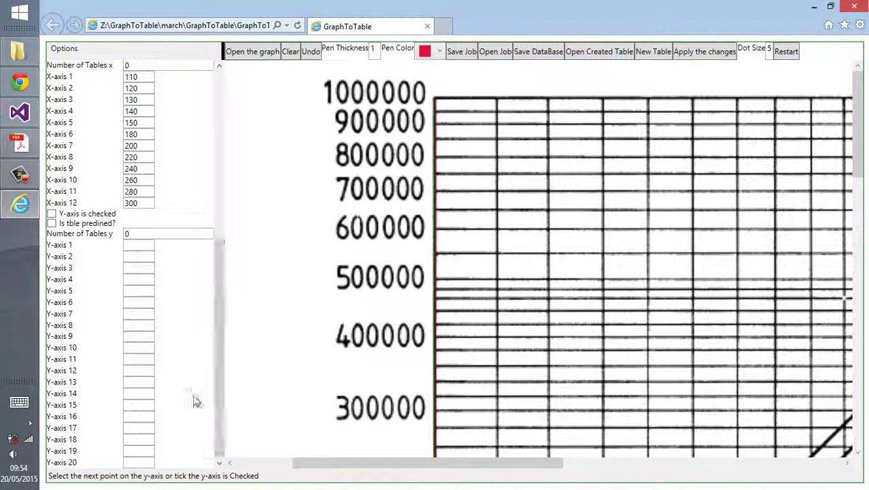
click(135, 245)
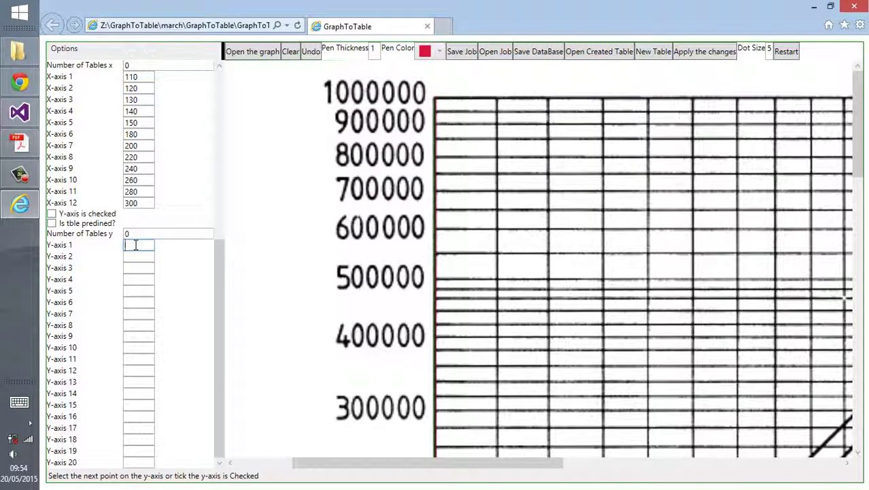
text(15000)
key(Tab)
text(2000)
key(Tab)
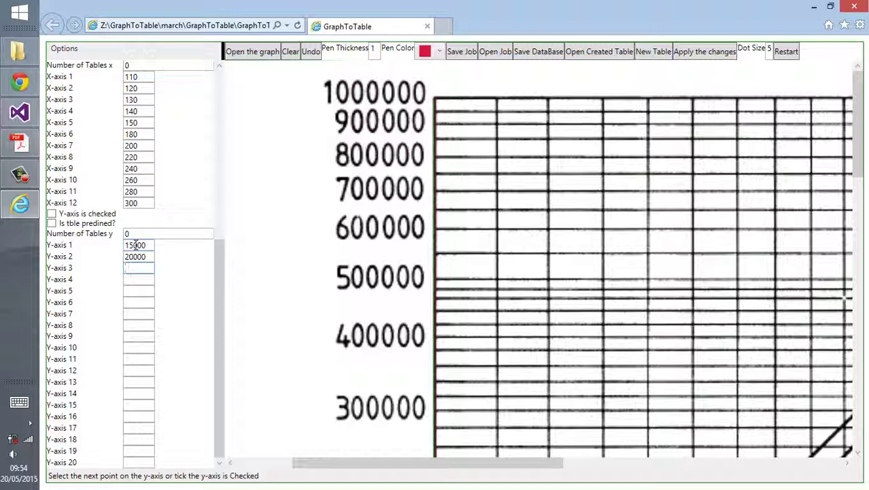
text(300)
key(Tab)
text(40000)
key(Tab)
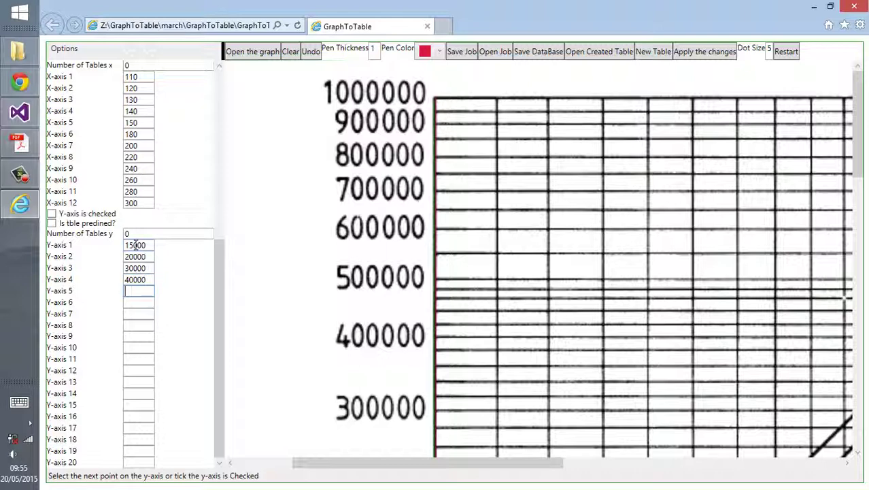
Step: Enter the y-axis values 50000 through 100000 in steps of 10000
text(50000)
key(Tab)
text(6000)
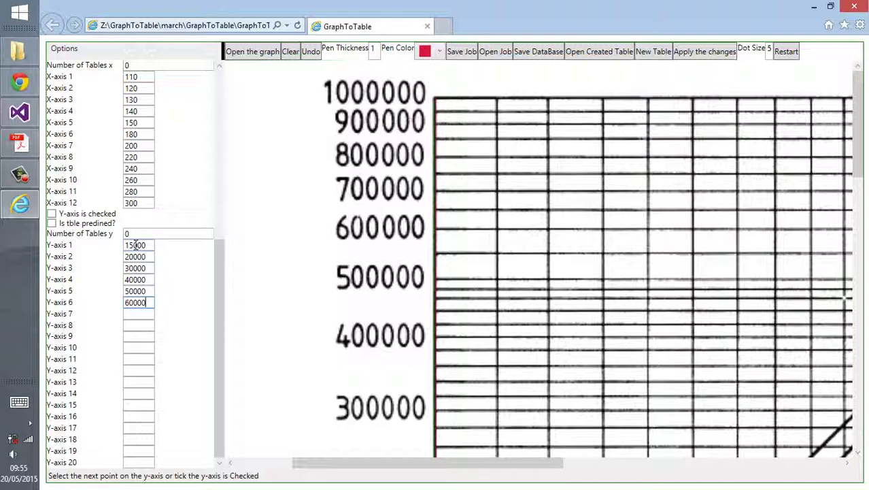
key(Tab)
text(70000)
key(Tab)
text(8)
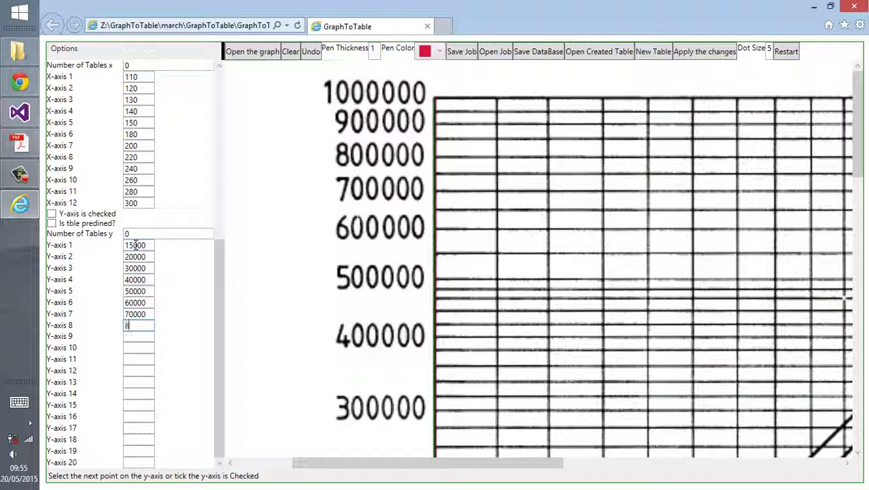
text(0000)
key(Tab)
text(9000)
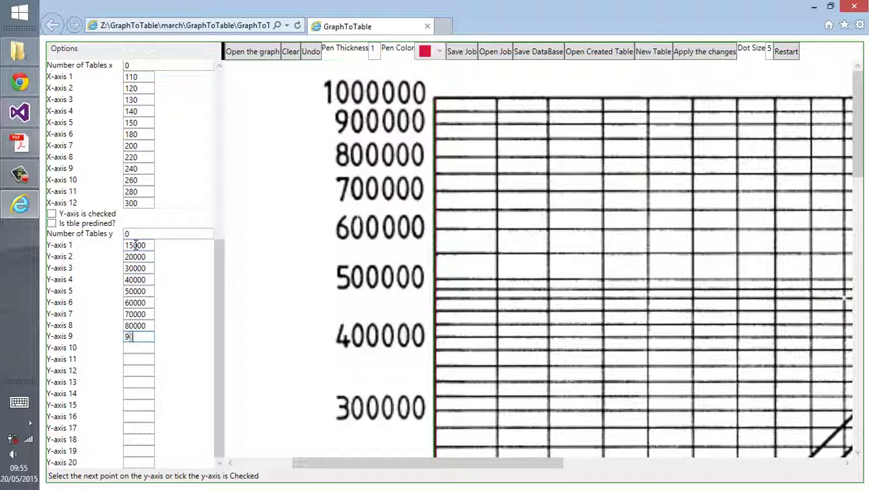
key(Tab)
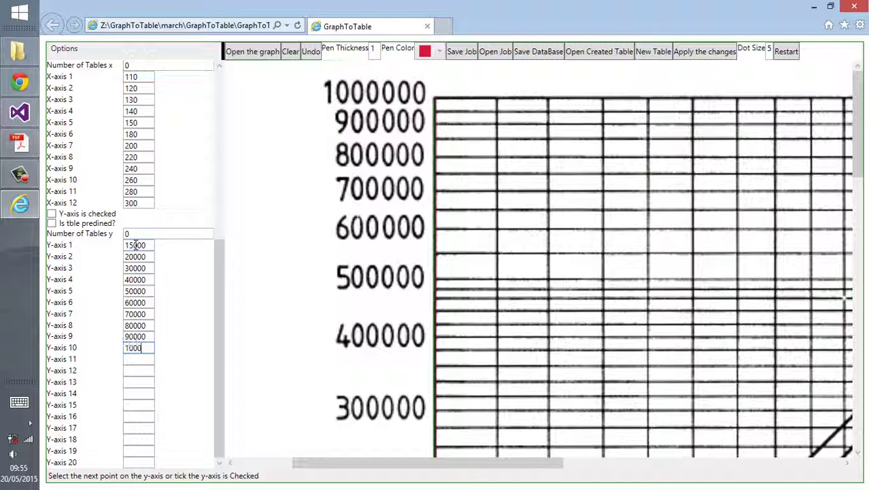
text(00)
key(Tab)
Step: Enter the y-axis values 150000, 200000, 400000 and 500000
text(150000)
key(Tab)
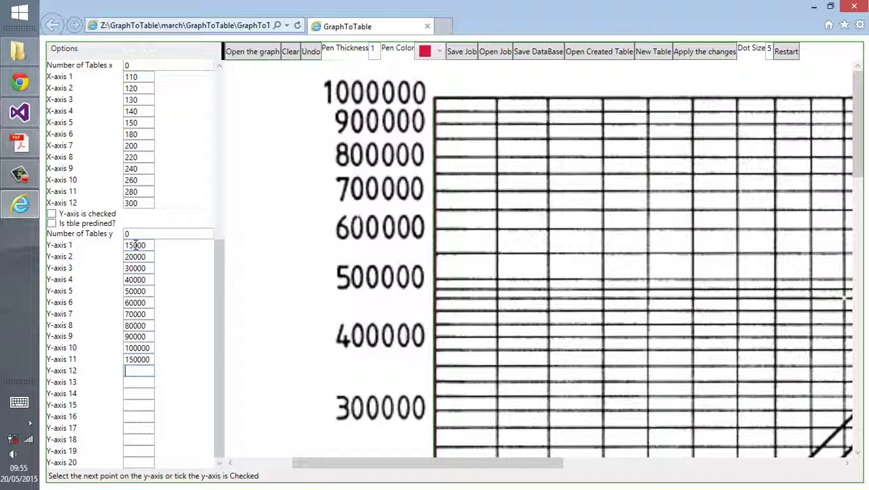
text(200000)
key(Tab)
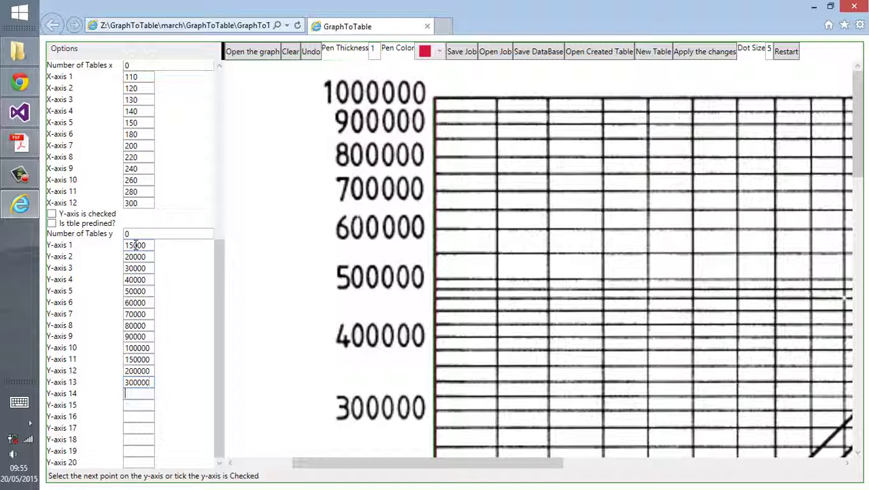
text(400000)
key(Tab)
text(500000)
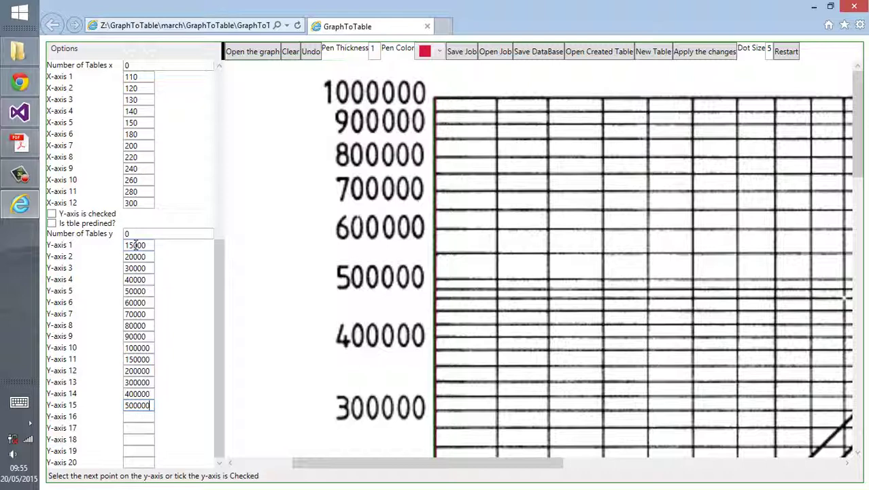
key(Tab)
Step: Enter the remaining y-axis values 600000, 700000, 800000, 900000 and 1000000
text(600000)
key(Tab)
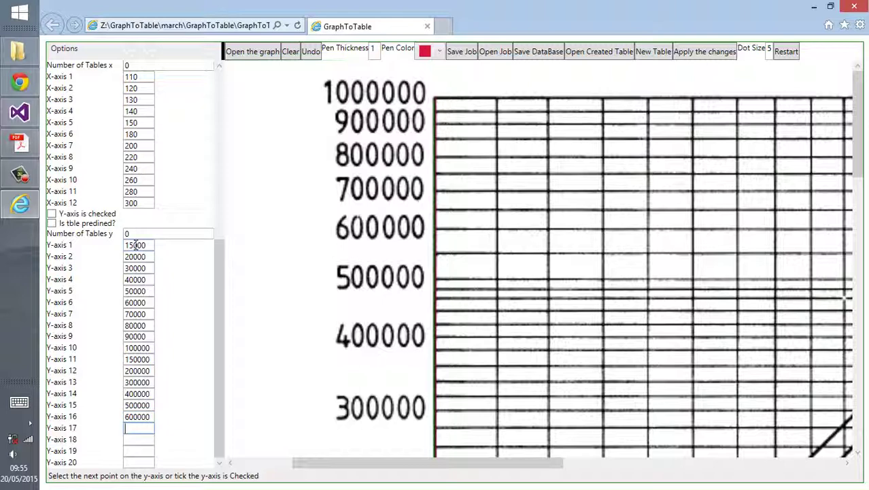
text(700000)
key(Tab)
text(800000)
key(Tab)
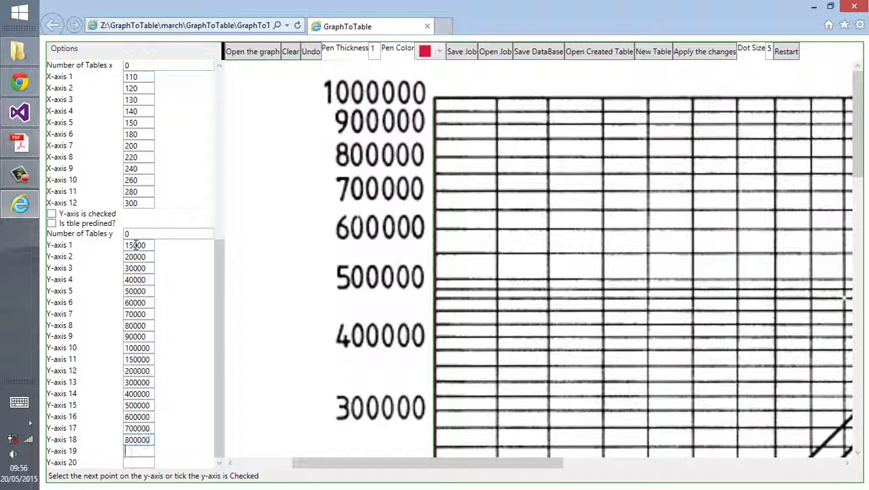
text(900000)
key(Tab)
text(10000)
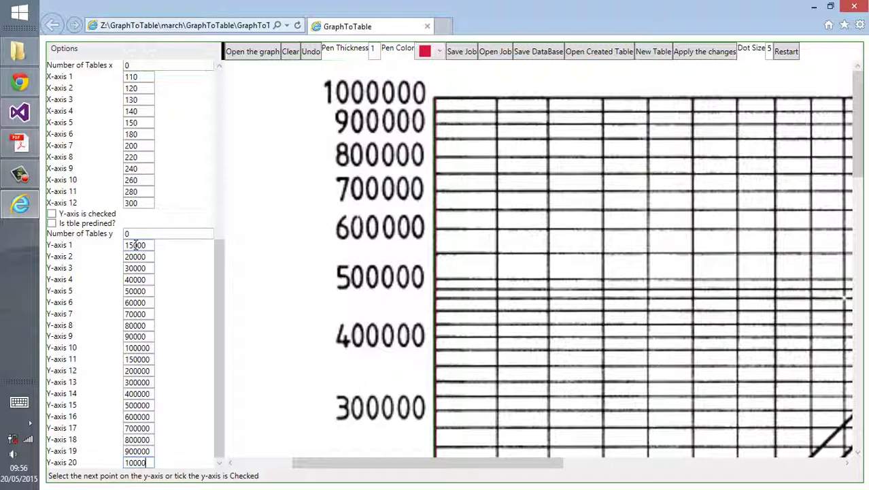
text(00)
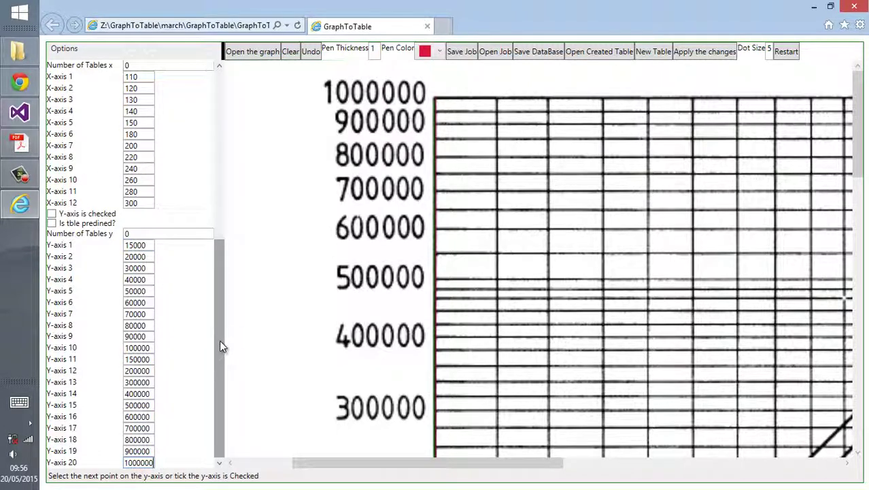
Step: Finish the y-axis calibration and scroll to the chart's lower-left, showing y 10000–30000 and x from 100
click(64, 215)
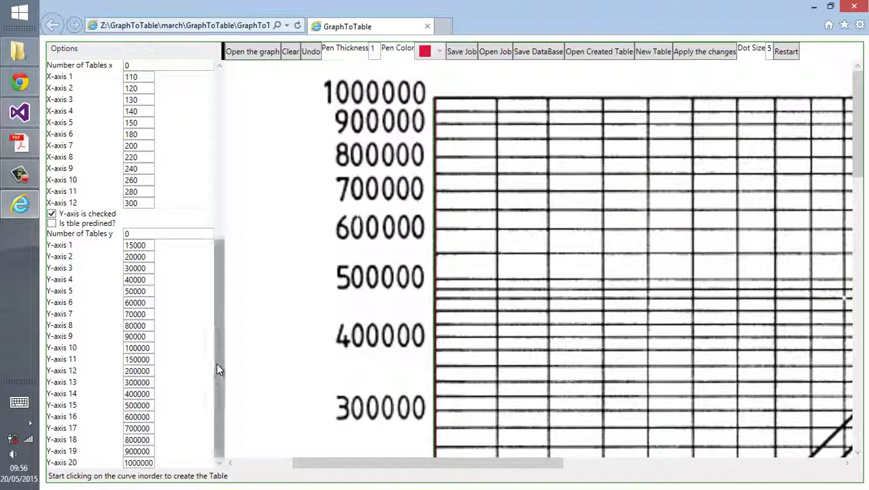
drag(217, 370, 216, 175)
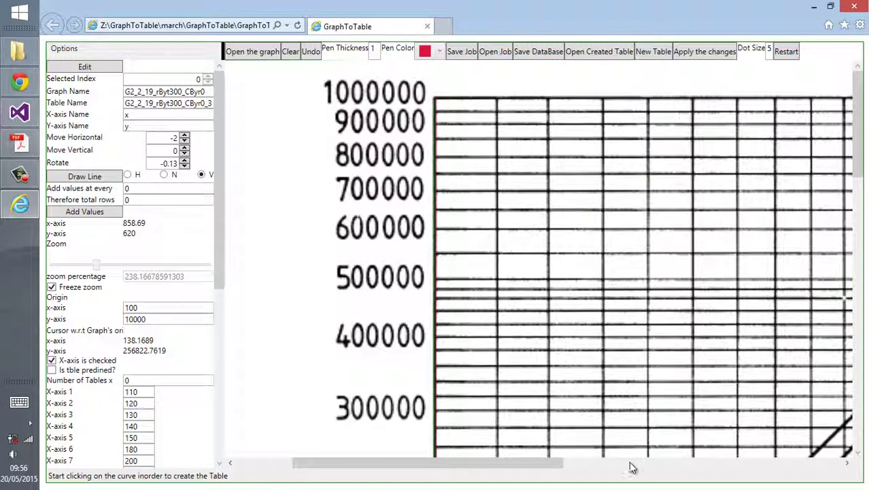
drag(551, 464, 615, 464)
scroll(429, 390, up, 1)
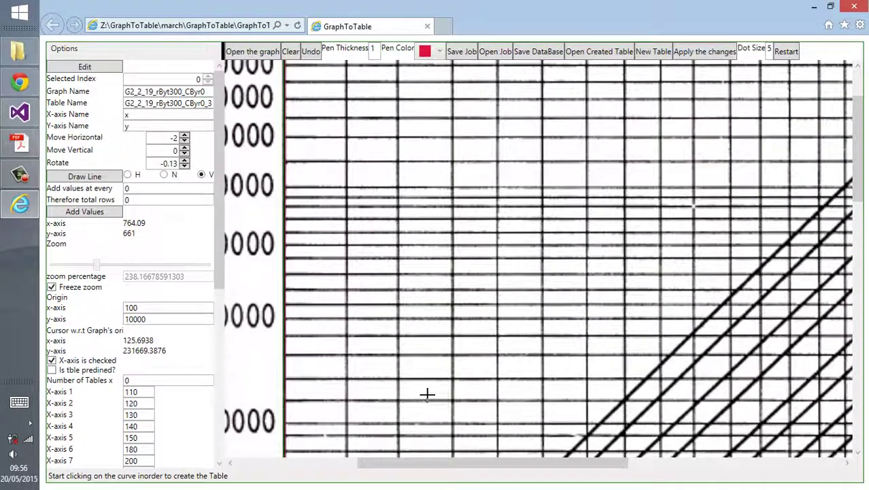
drag(421, 463, 398, 467)
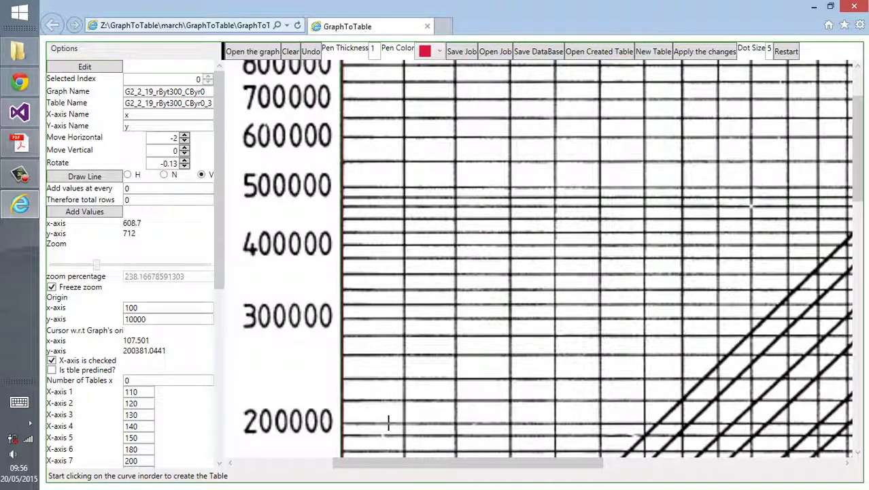
scroll(403, 412, down, 15)
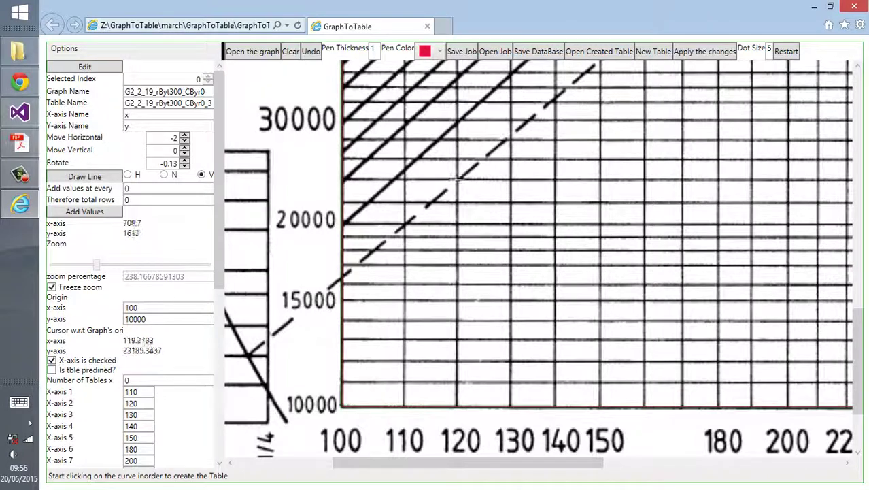
Step: Save the job in Saved jobs, renaming G2_2_18_100 to G2_2_18_300_1
click(463, 51)
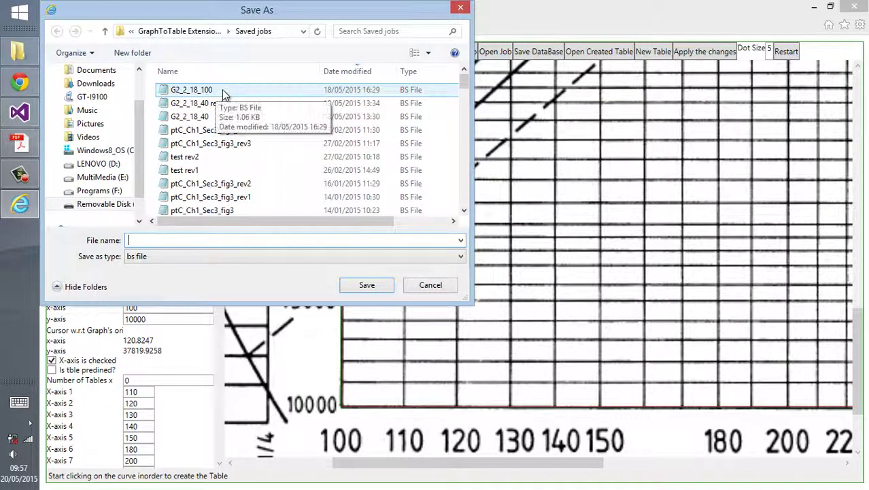
click(222, 89)
click(189, 237)
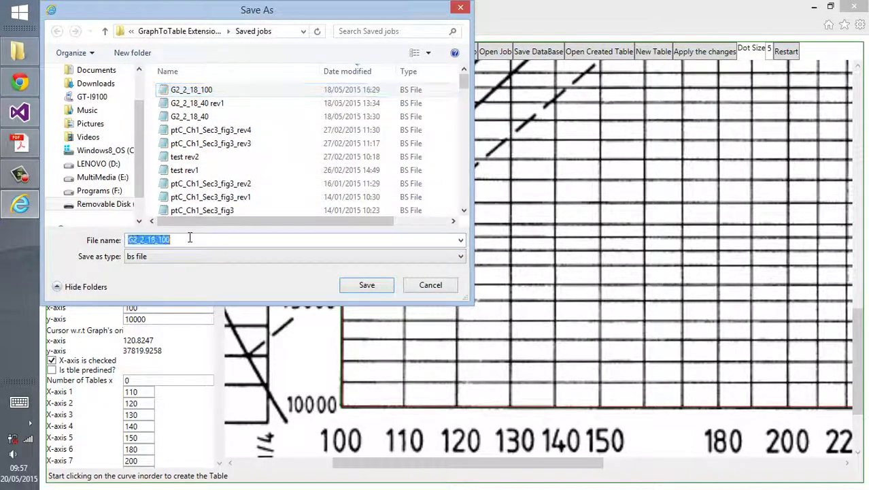
click(207, 237)
key(BackSpace)
key(BackSpace)
key(BackSpace)
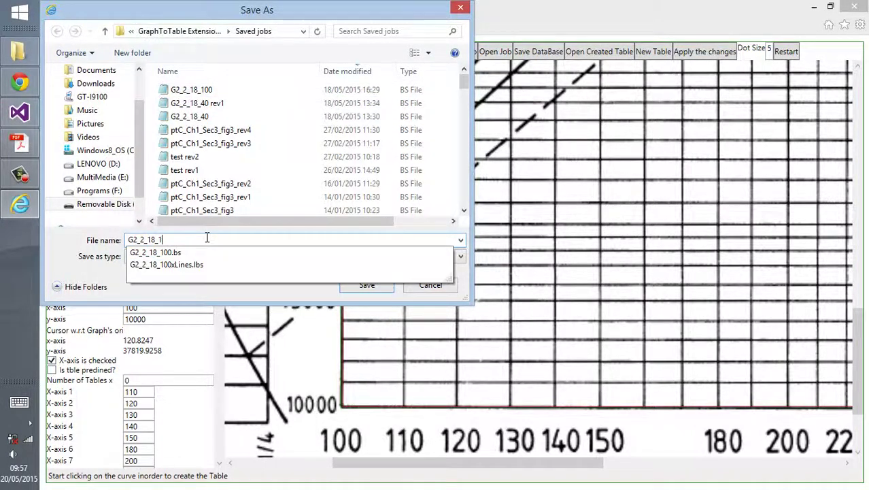
text(300)
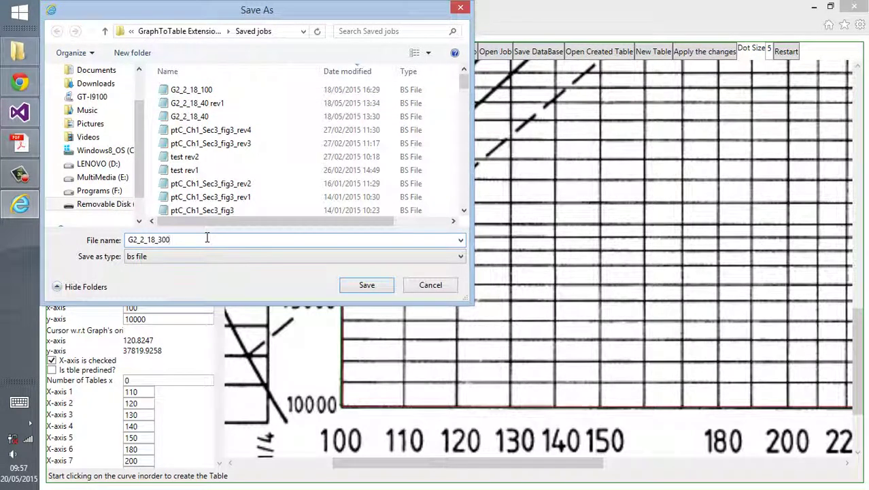
text(_1)
click(373, 287)
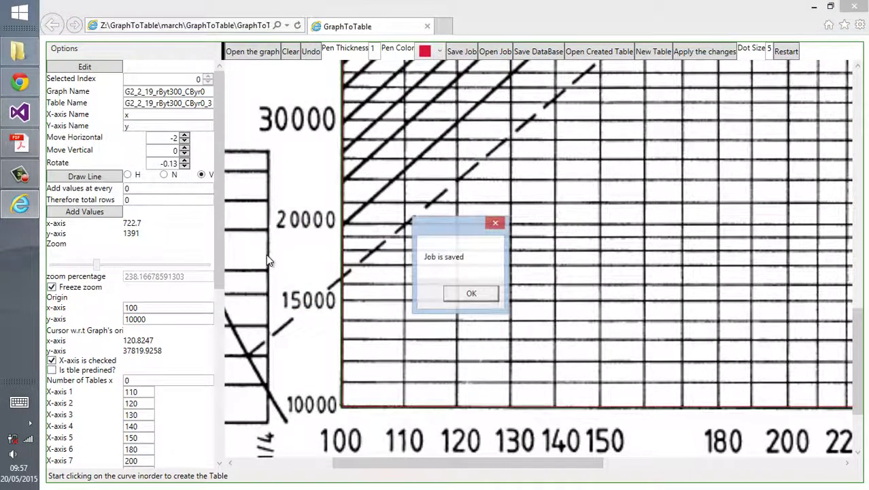
Step: Dismiss the save confirmation and set Add values at every to 1.5, giving 133 rows
click(469, 294)
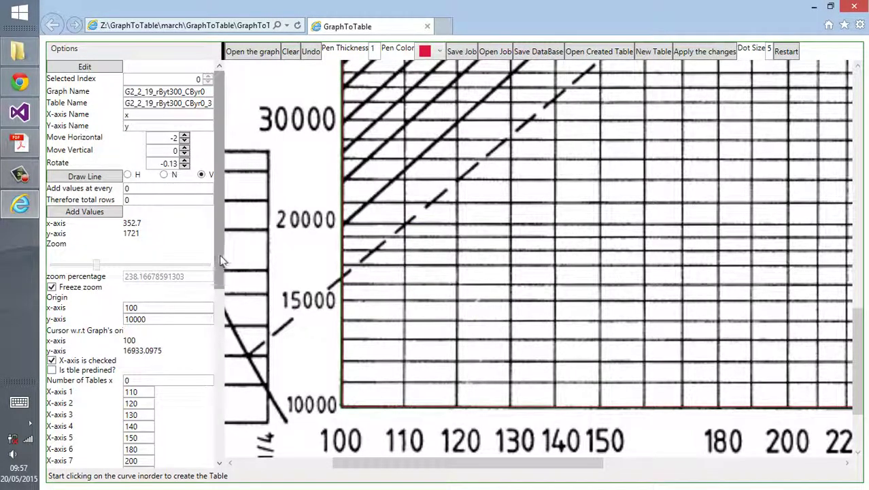
drag(218, 255, 233, 238)
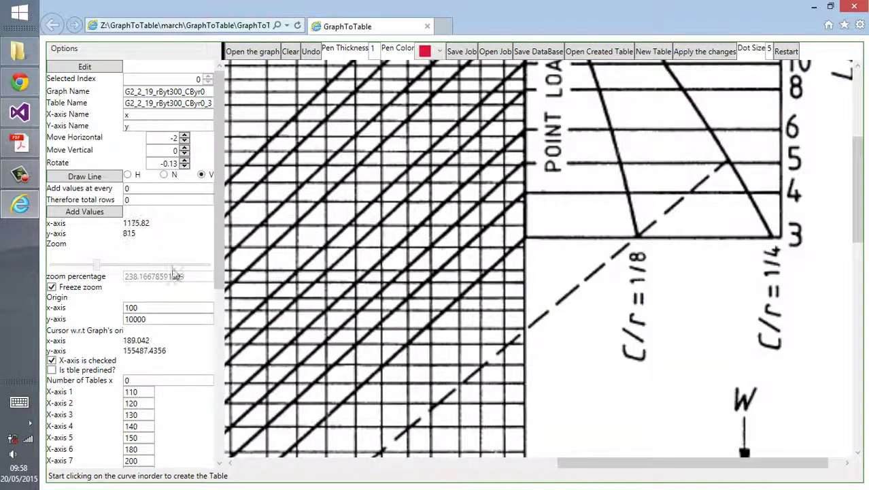
double_click(152, 189)
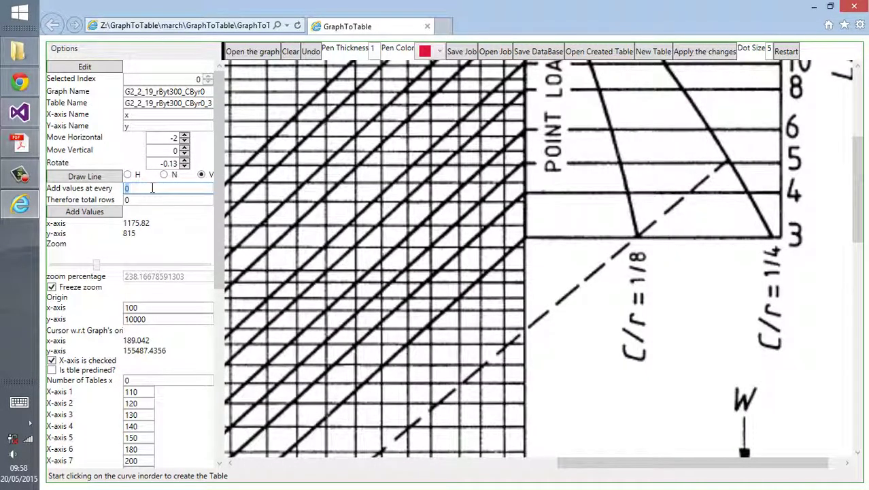
text(0.2)
key(BackSpace)
key(BackSpace)
text(.5)
key(BackSpace)
key(BackSpace)
key(BackSpace)
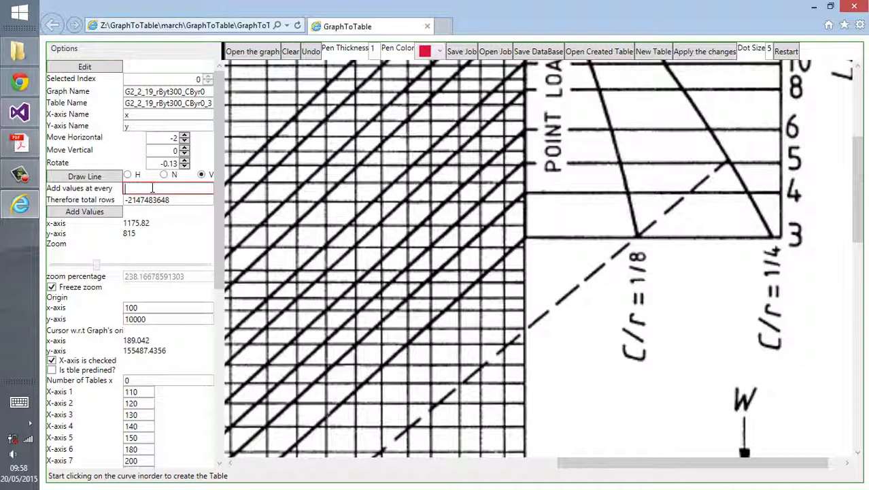
text(1.2)
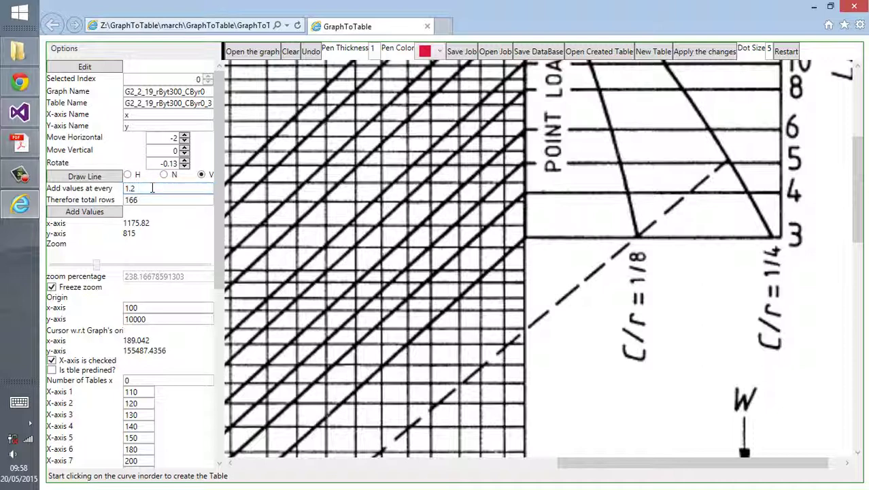
key(BackSpace)
key(BackSpace)
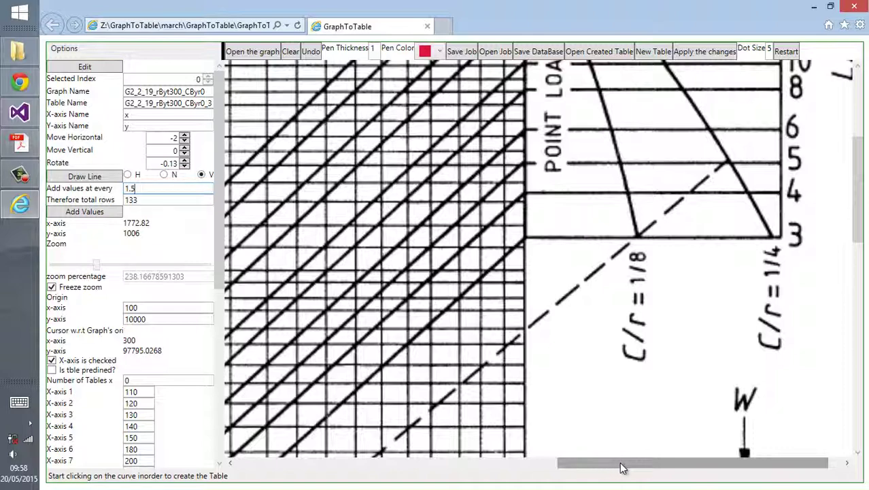
Step: Draw a slanted straight line from 20000 at x 100 to the curve's point at x 300
drag(621, 466, 363, 469)
scroll(542, 371, down, 8)
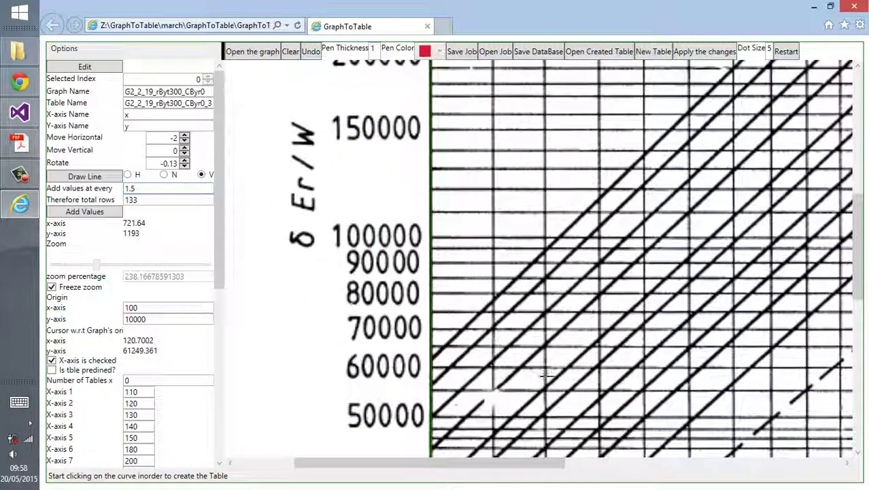
scroll(546, 374, down, 2)
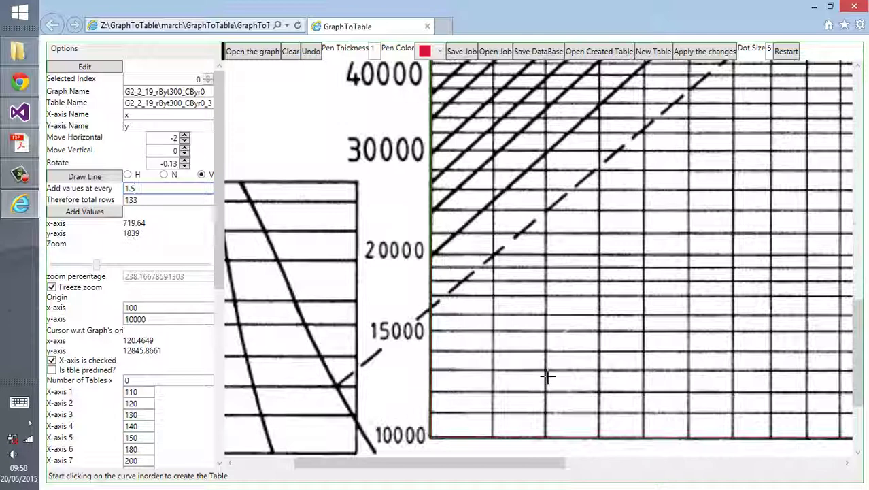
click(81, 178)
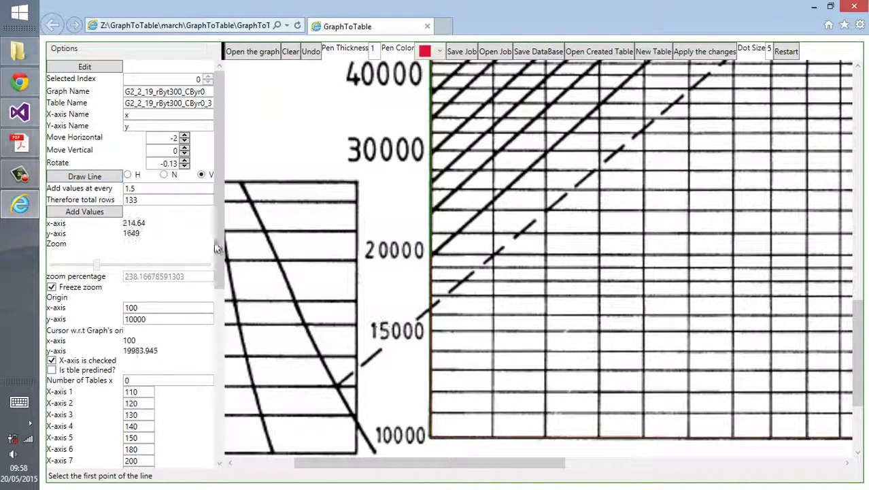
click(164, 176)
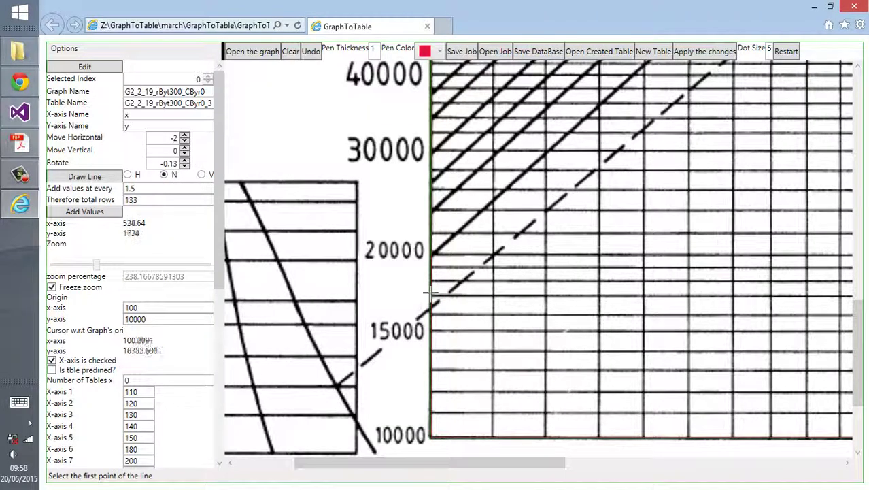
click(431, 254)
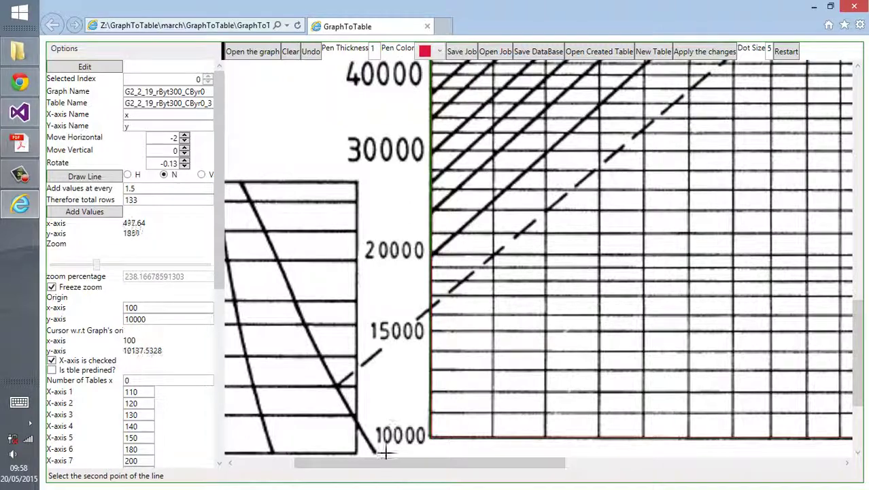
drag(380, 463, 651, 461)
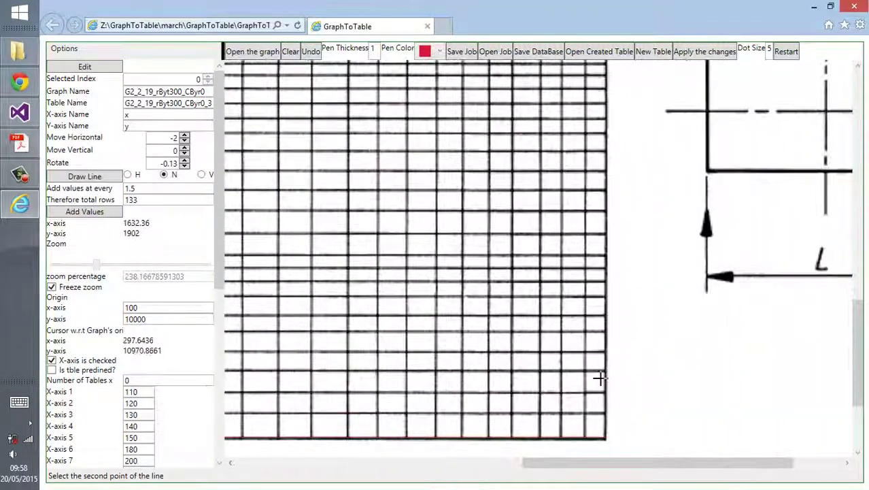
scroll(599, 367, up, 10)
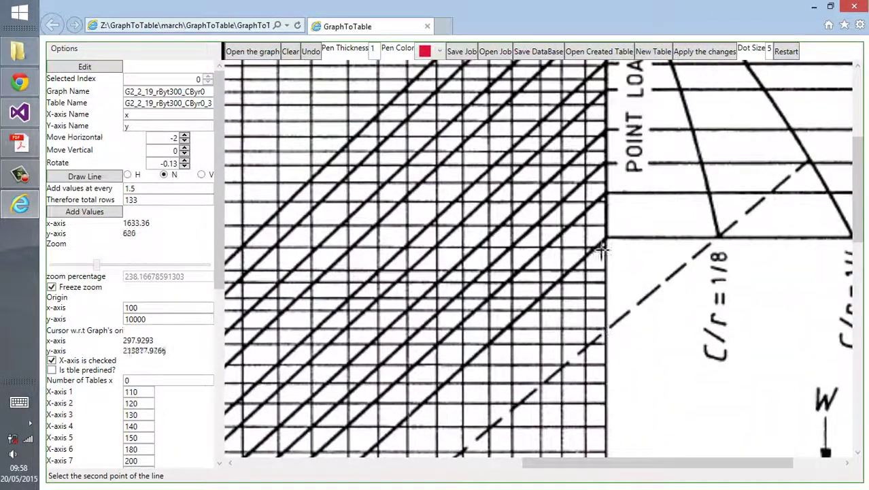
drag(543, 463, 564, 463)
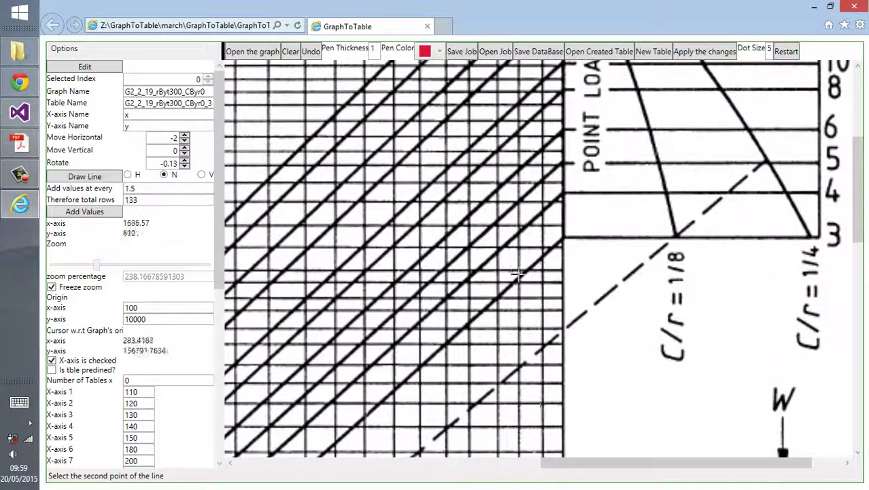
click(561, 238)
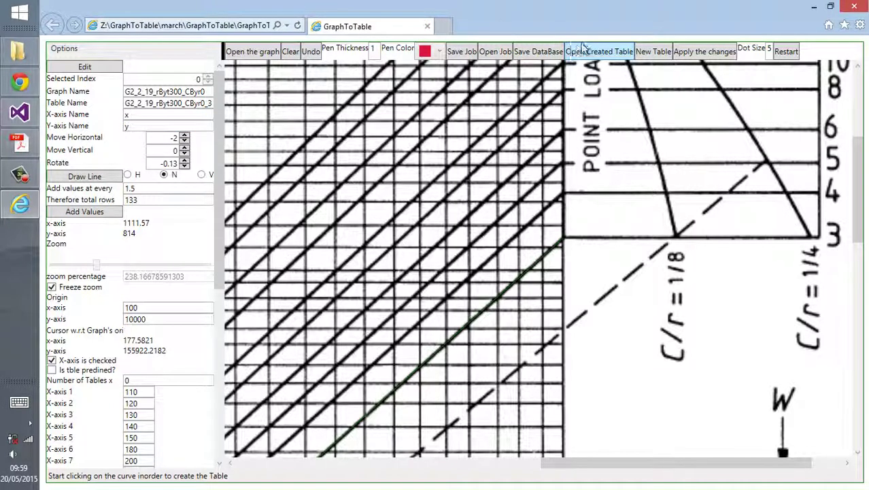
Step: Open table G2_2_19_rByt300_CByr0_3 and move it right of the graph to review its x–y values
click(589, 54)
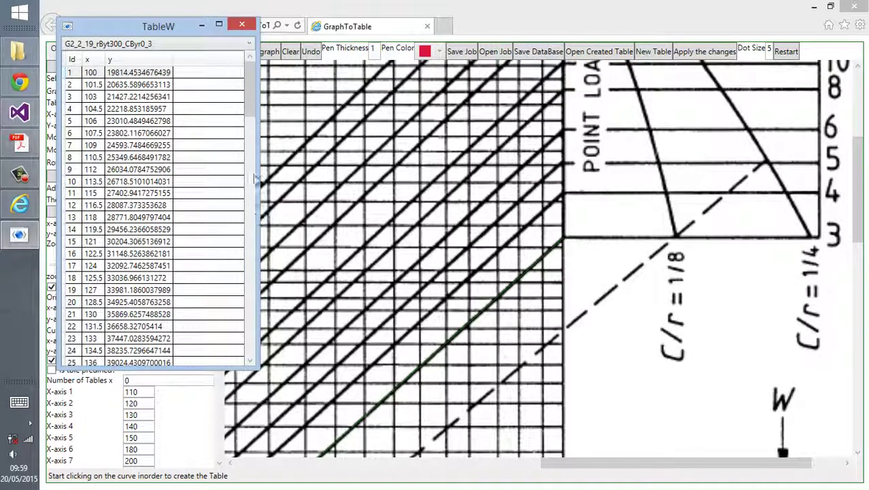
drag(252, 102, 239, 62)
drag(182, 34, 546, 85)
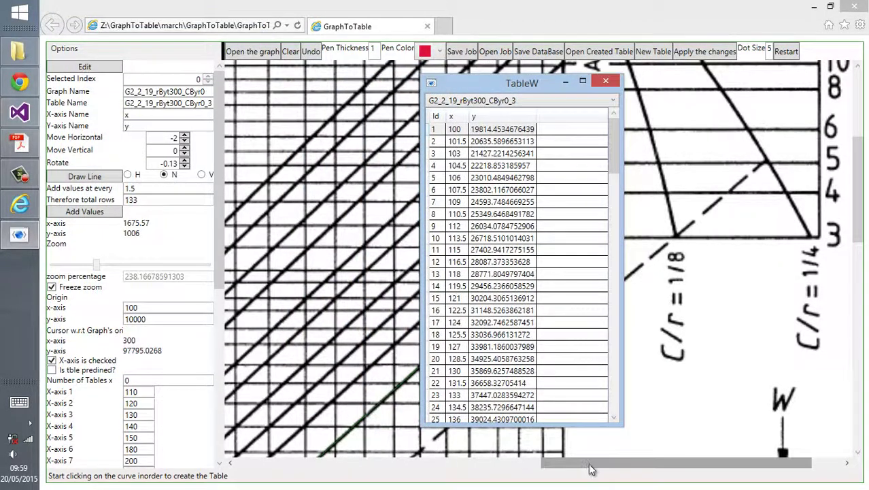
drag(554, 463, 321, 458)
scroll(455, 373, down, 5)
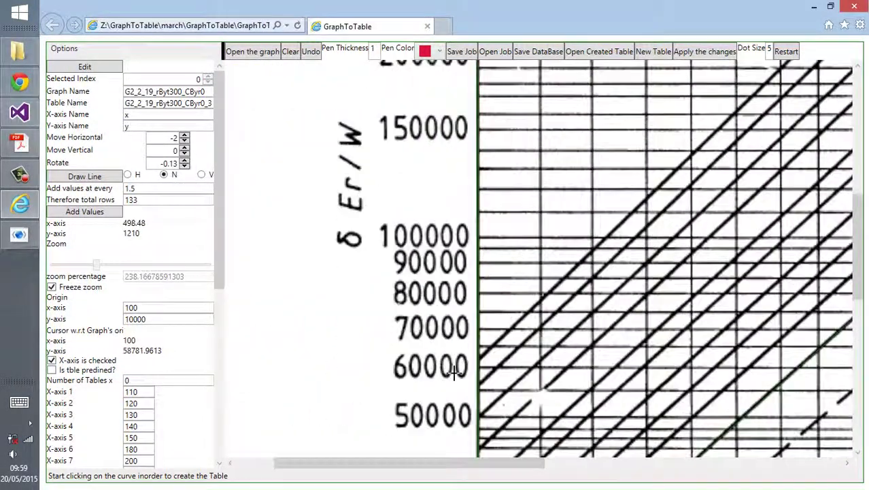
scroll(455, 372, down, 5)
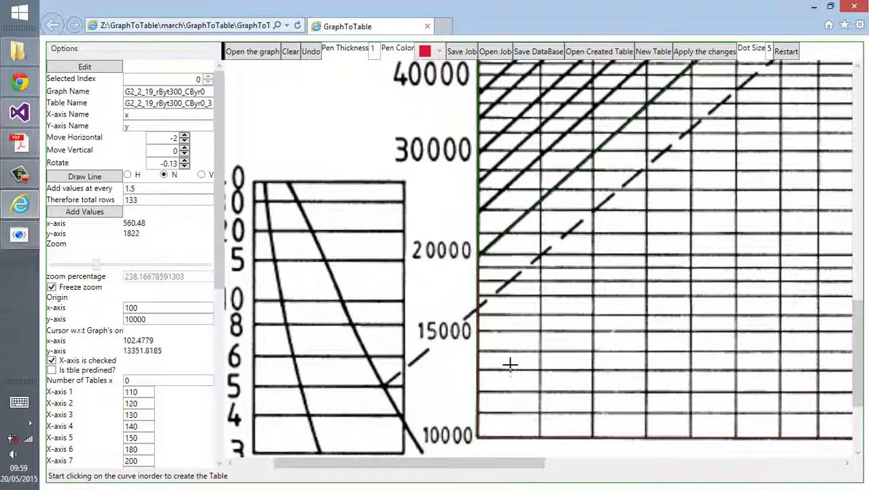
click(19, 235)
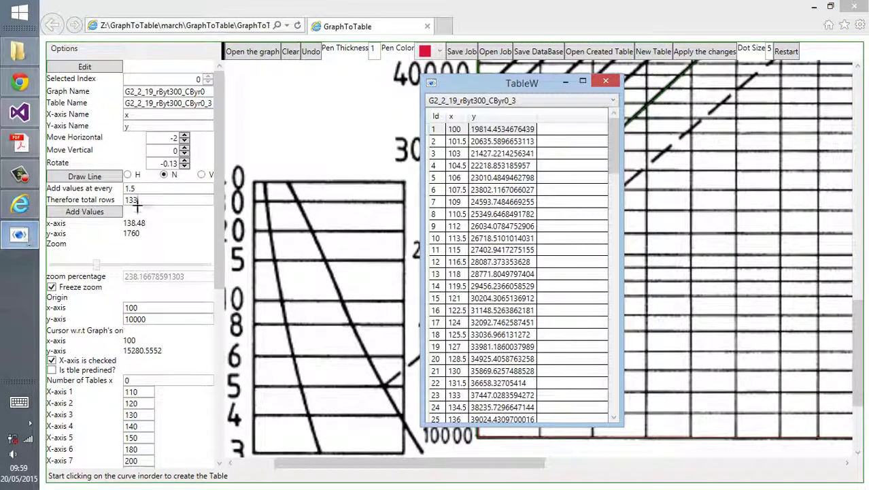
drag(539, 83, 723, 86)
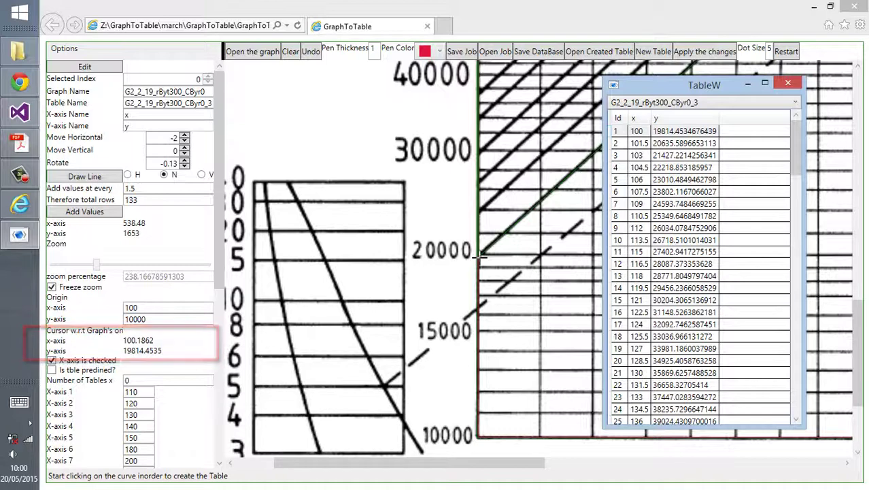
Step: Close the data table and create table G2_2_19_rByt300_CByr0_4 with table value 4
click(788, 83)
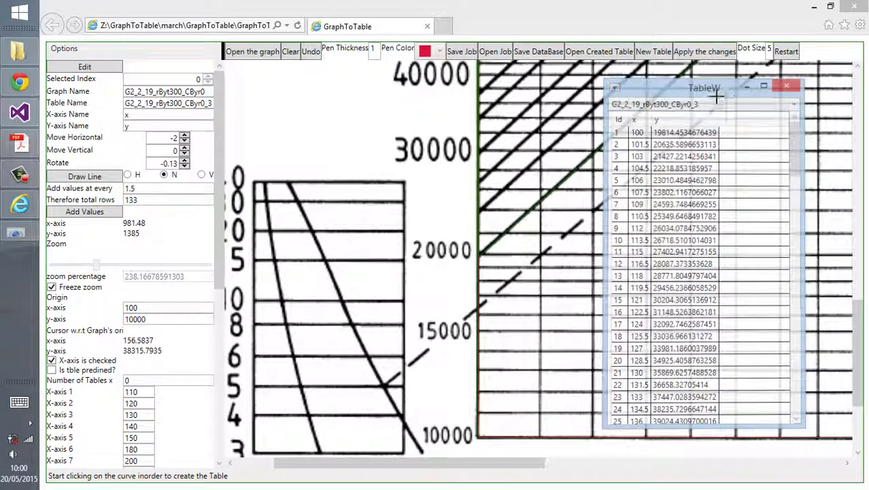
click(654, 51)
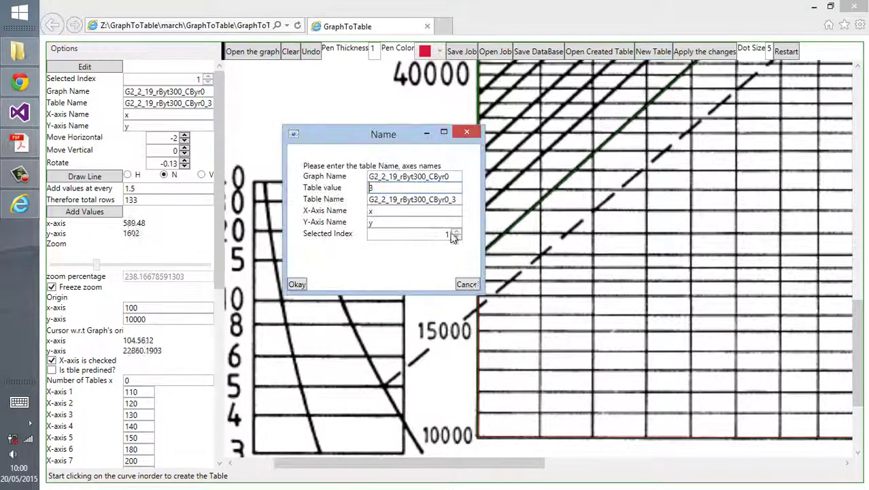
click(396, 189)
text(3)
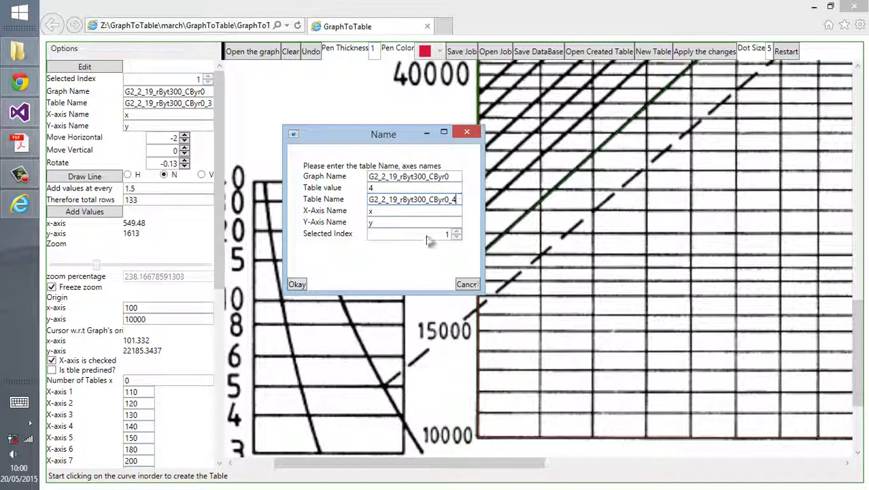
click(298, 285)
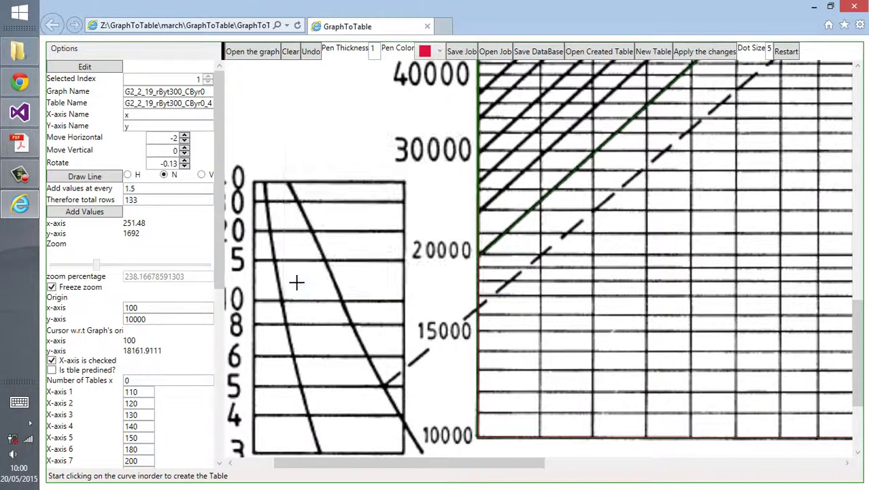
Step: Draw a straight line along the curve from the left axis to the chart's right edge
click(84, 177)
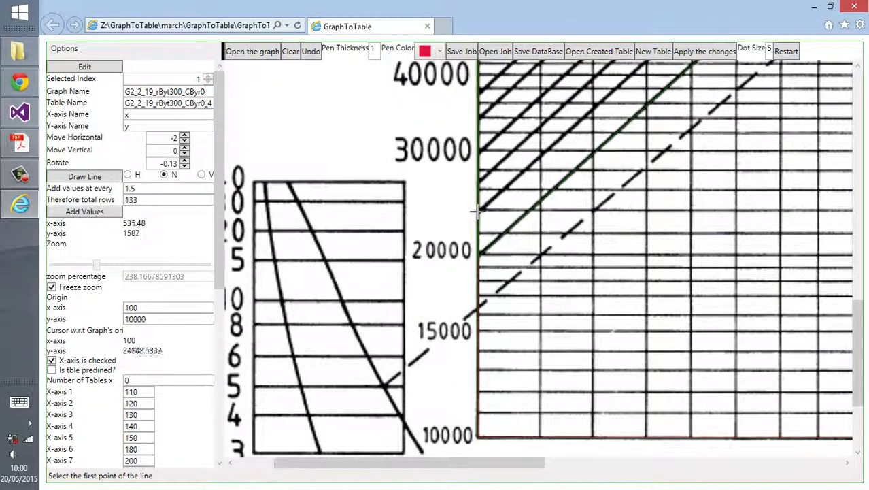
click(477, 236)
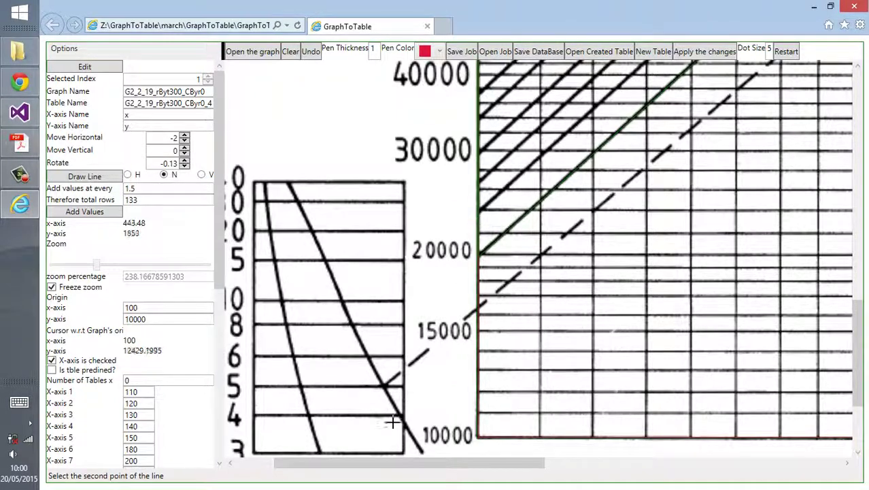
drag(412, 463, 691, 462)
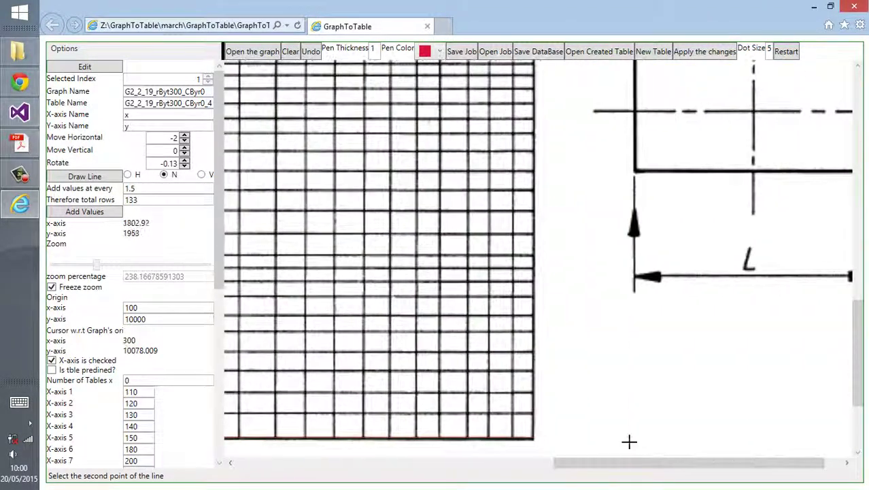
scroll(569, 379, up, 10)
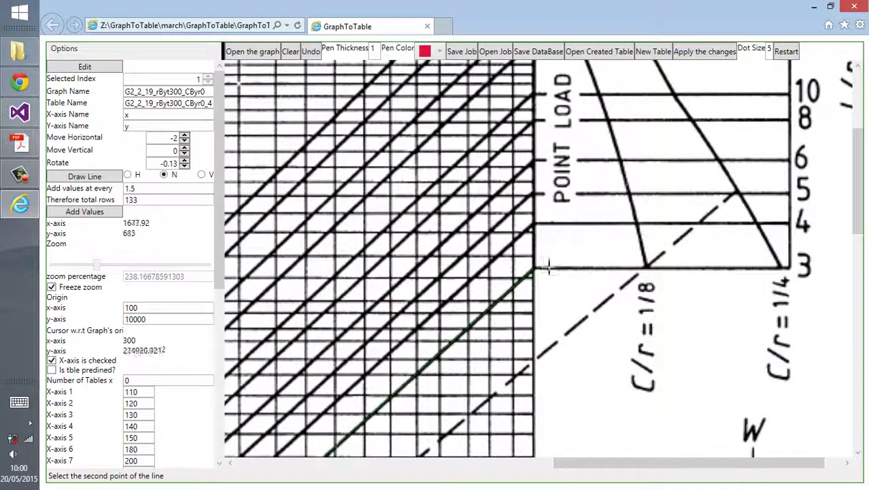
click(533, 223)
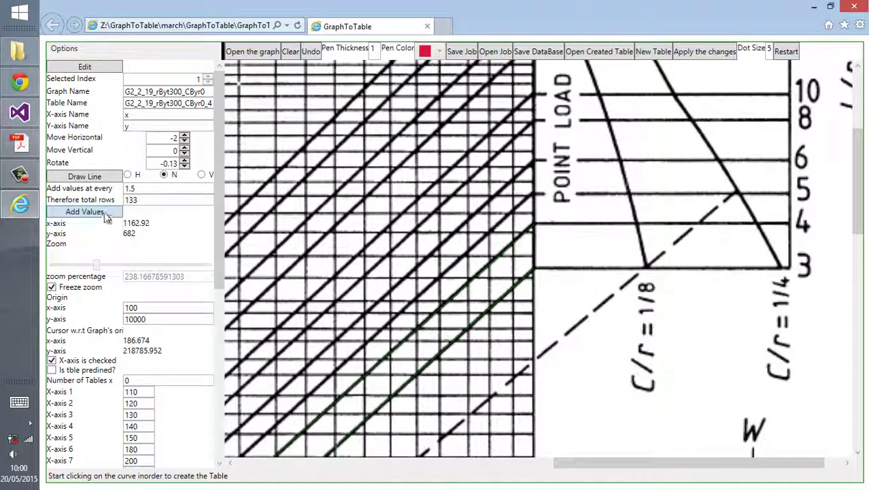
Step: View table G2_2_19_rByt300_CByr0_4 and scroll through its 135 x–y rows
click(585, 51)
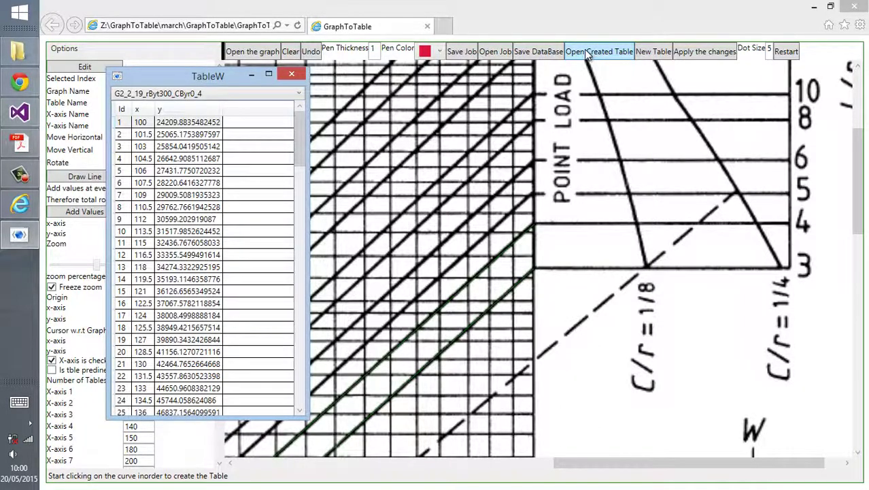
click(292, 96)
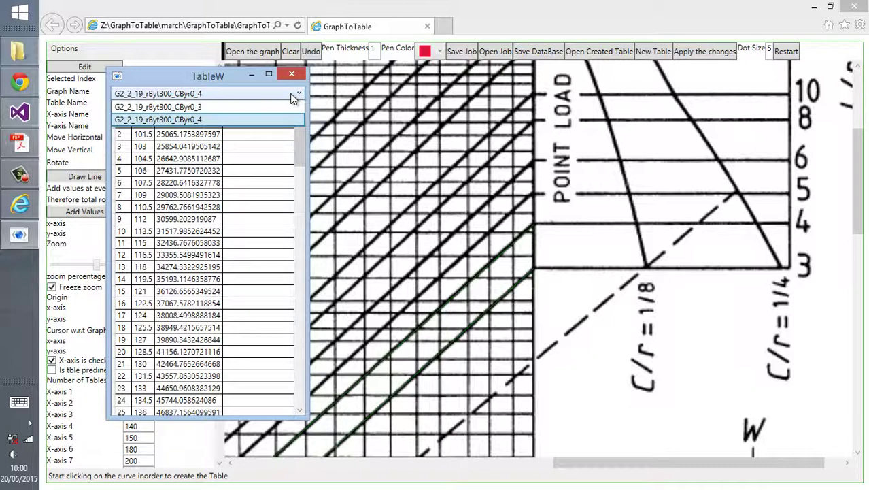
click(293, 120)
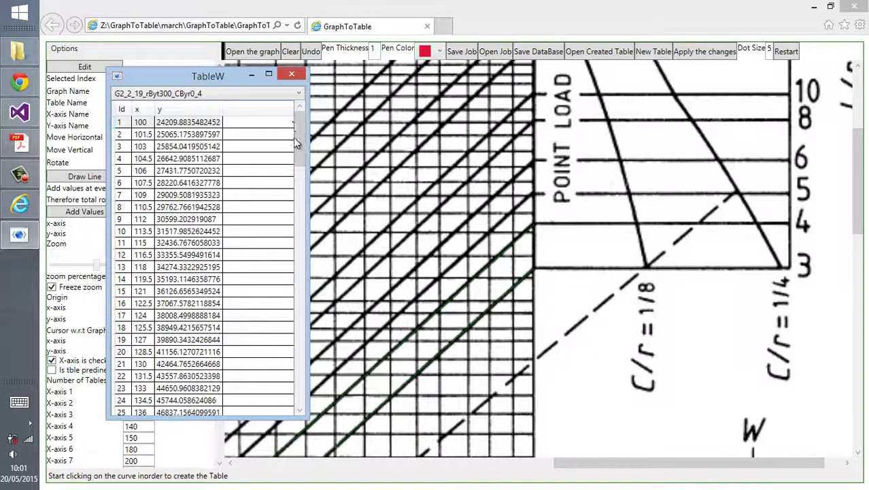
drag(300, 144, 298, 389)
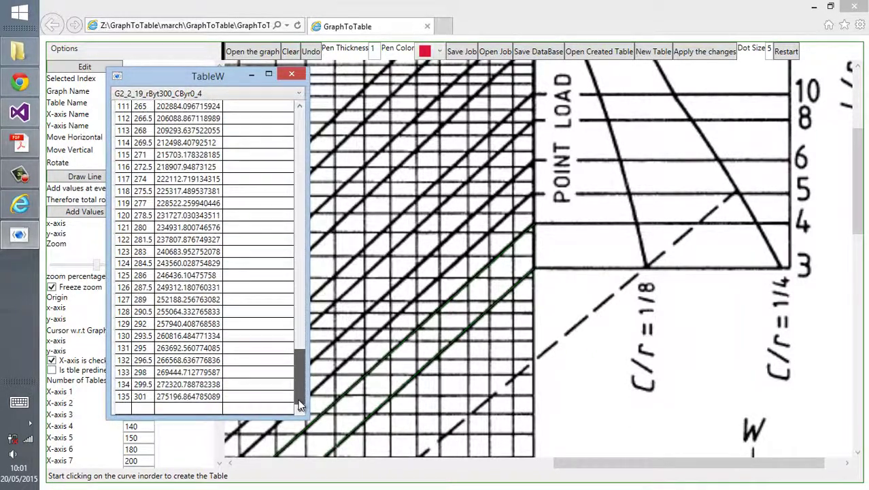
Step: Close the table view and create table G2_2_19_rByt300_CByr0_40 with table value 40
click(294, 75)
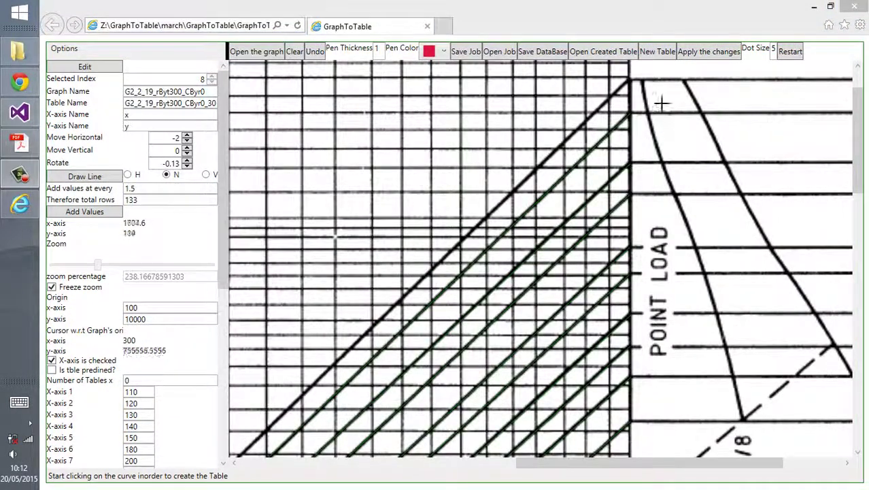
click(656, 55)
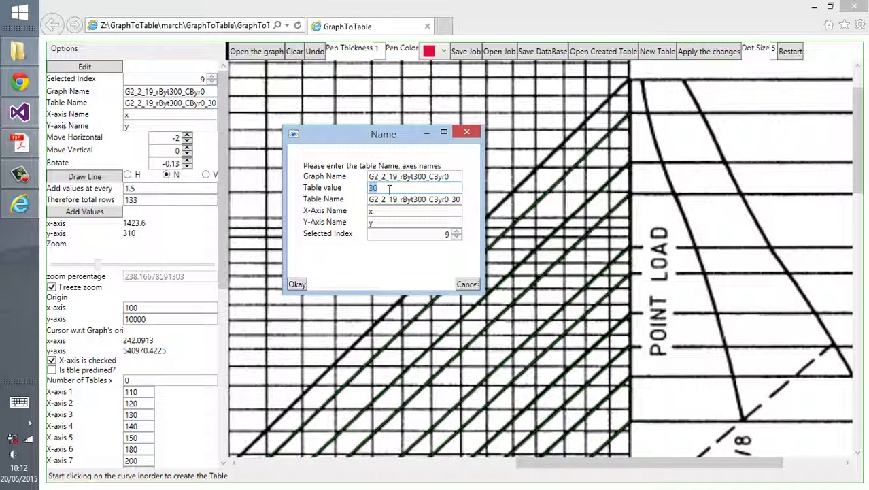
text(4)
drag(451, 199, 461, 201)
click(299, 286)
drag(591, 470, 333, 475)
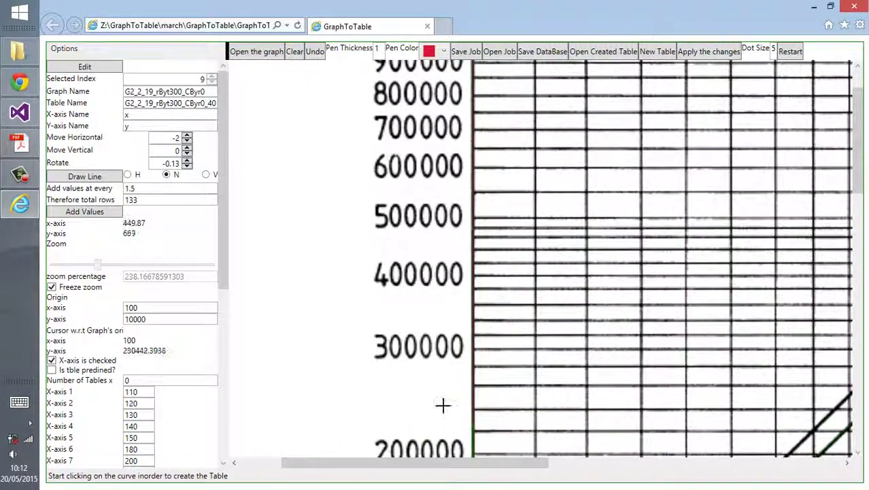
scroll(540, 416, down, 10)
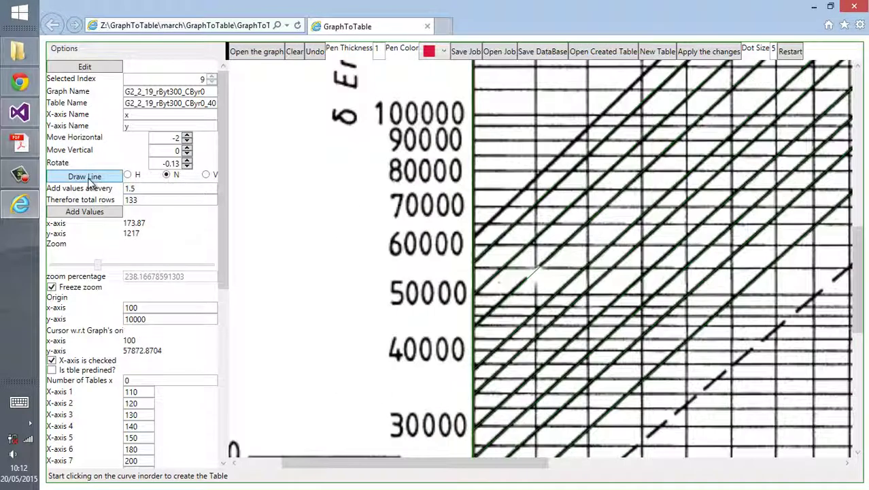
Step: Draw a line from about 62000 at x 100 to the grid's top-right corner at x 300
click(88, 178)
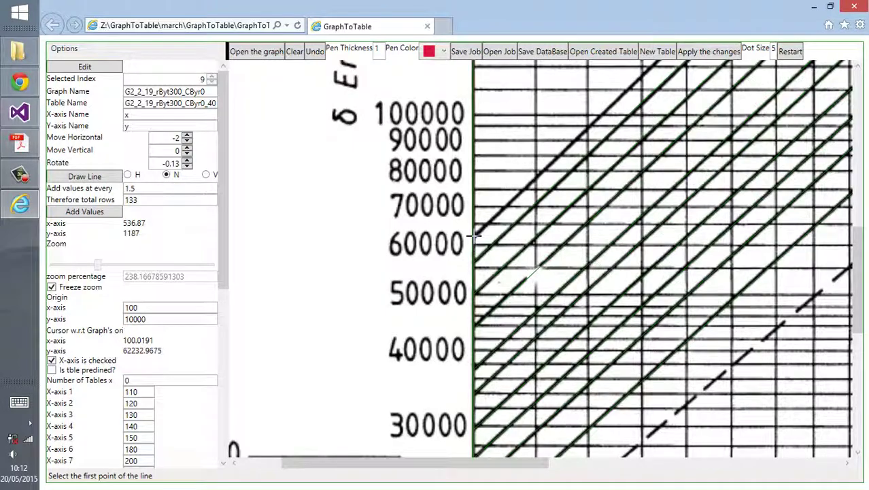
click(474, 291)
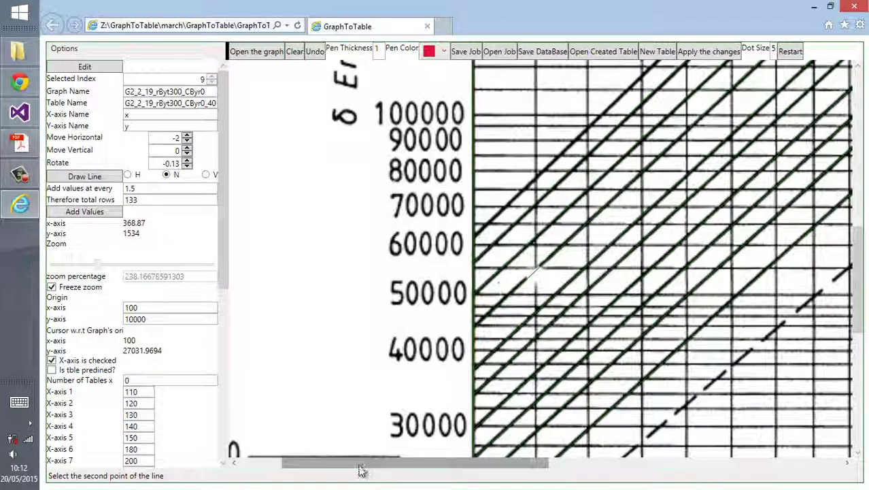
drag(362, 464, 580, 443)
scroll(582, 364, up, 10)
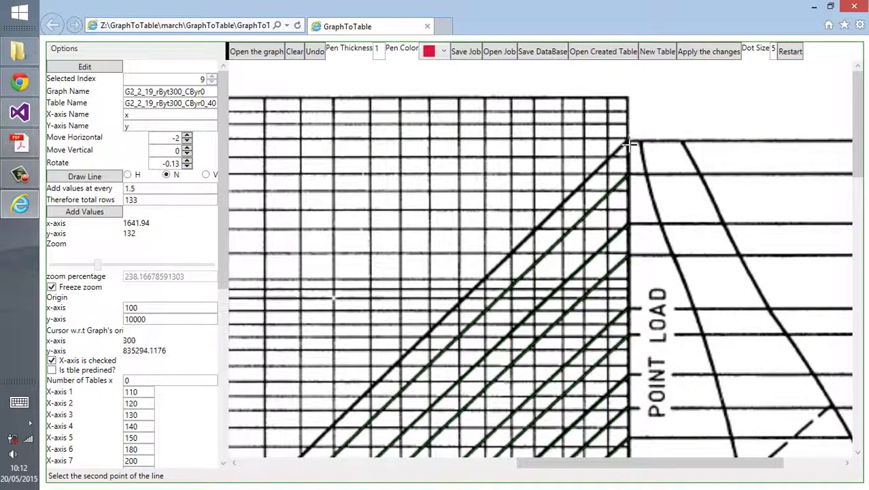
click(627, 141)
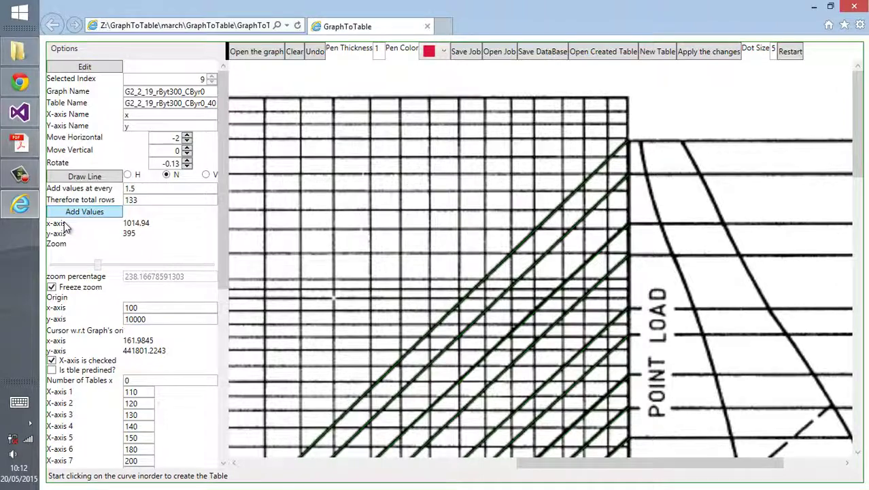
click(592, 55)
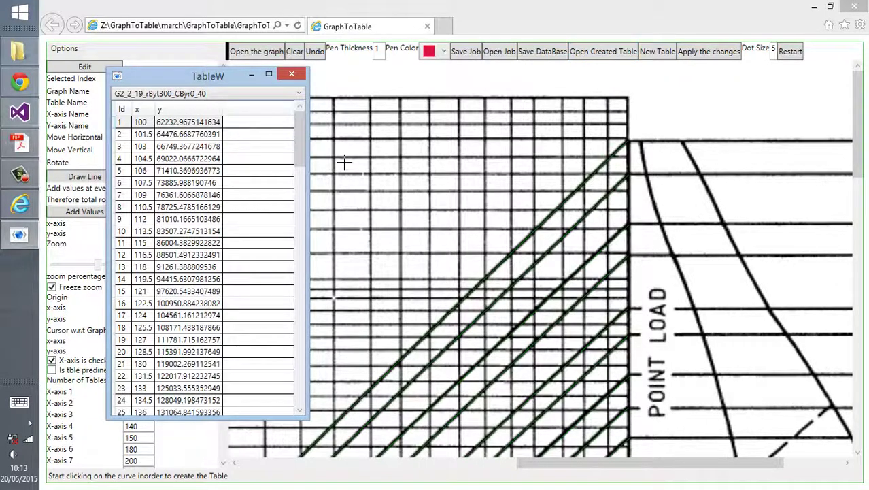
mouse_move(298, 126)
mouse_down()
mouse_move(303, 378)
mouse_move(300, 117)
mouse_up()
click(300, 94)
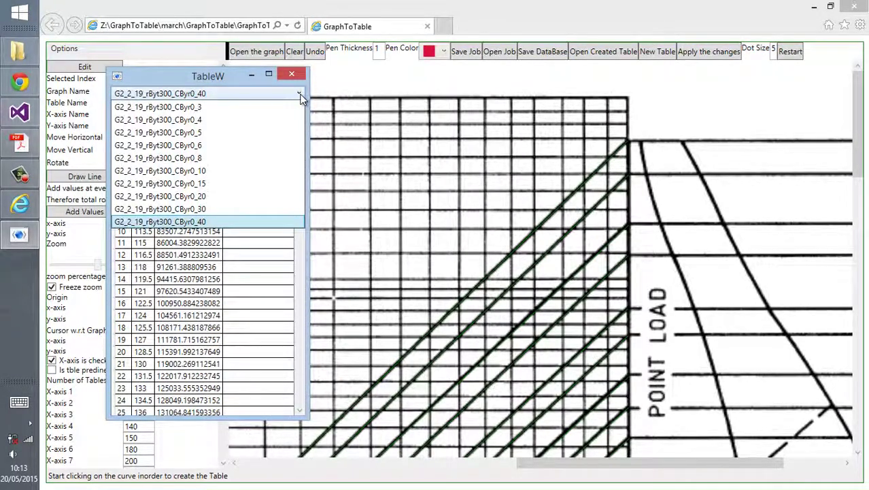
click(300, 94)
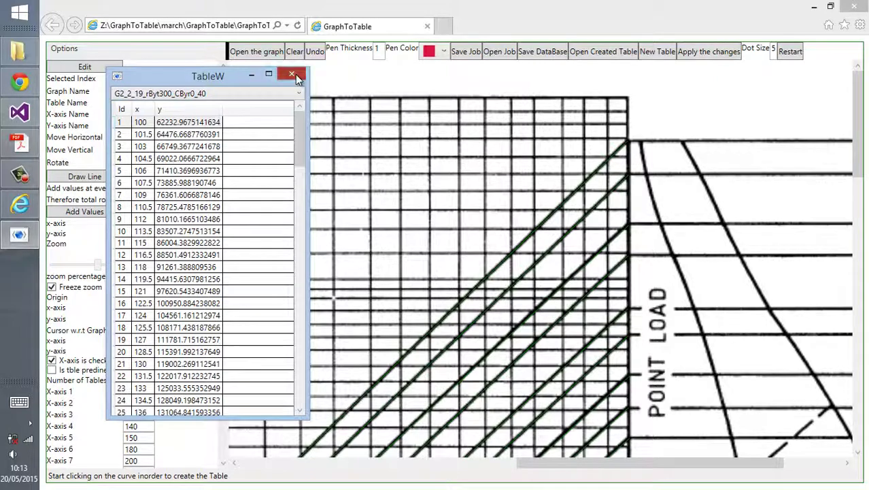
click(291, 73)
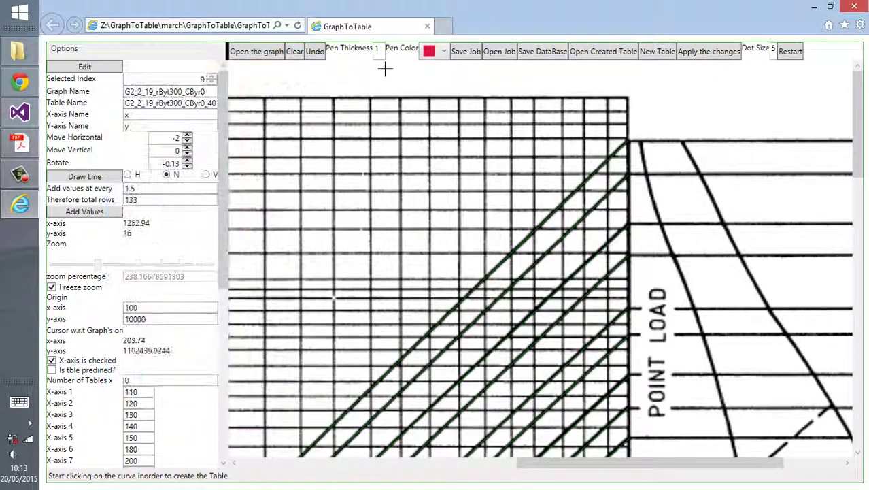
Step: Save all tables to database G2_2_19_rByt300_CByr0 and dismiss the confirmation
click(538, 51)
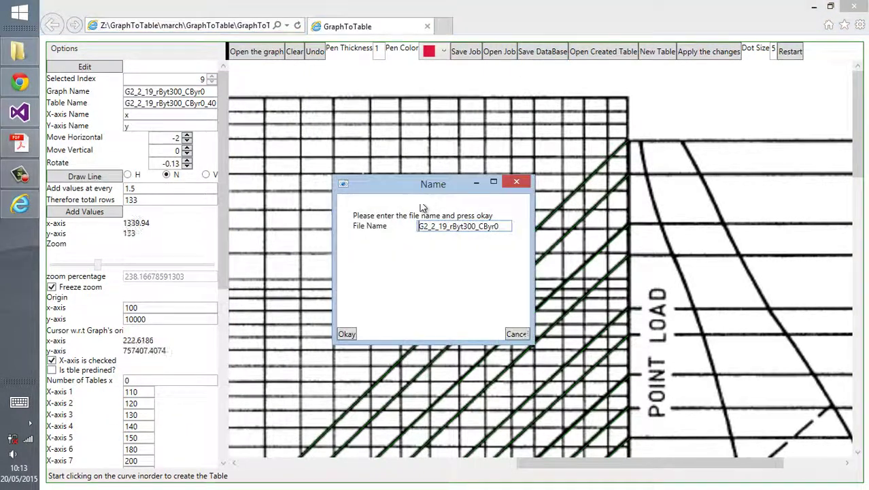
click(348, 335)
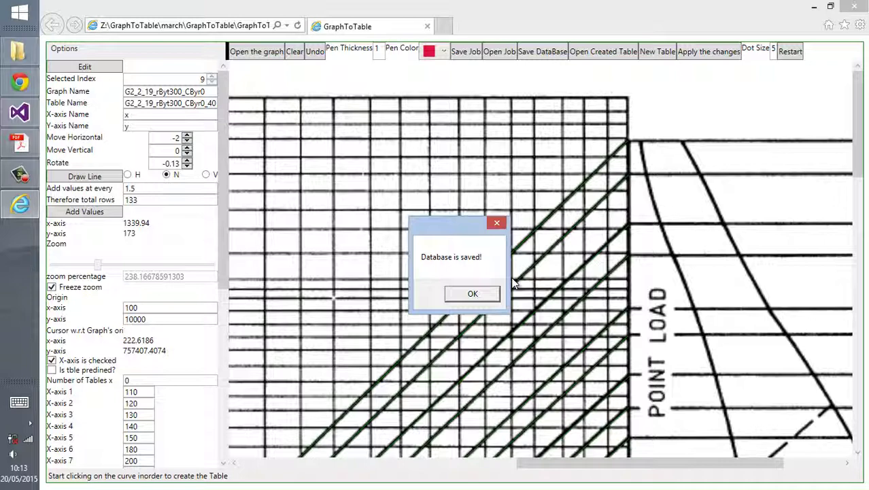
click(473, 293)
Step: Add a Visual Studio data connection to G2_2_19_rByt300_CByr0.mdf from the Saved DataBases folder
click(19, 112)
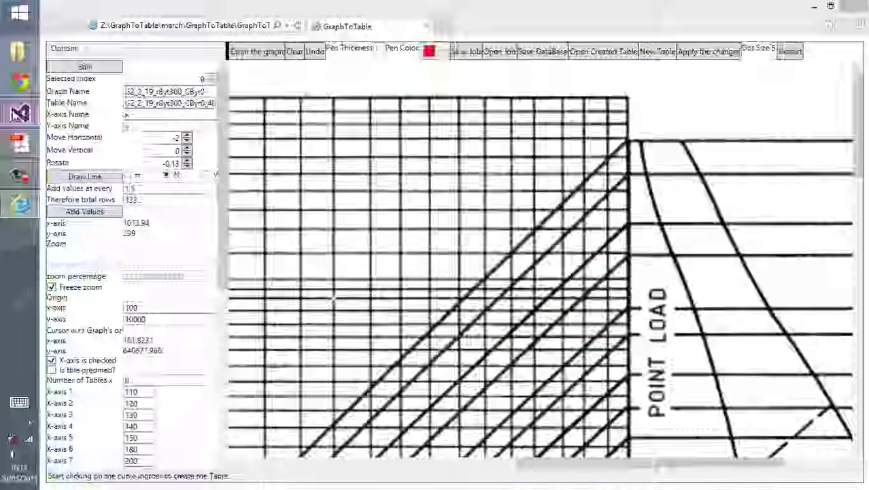
click(50, 96)
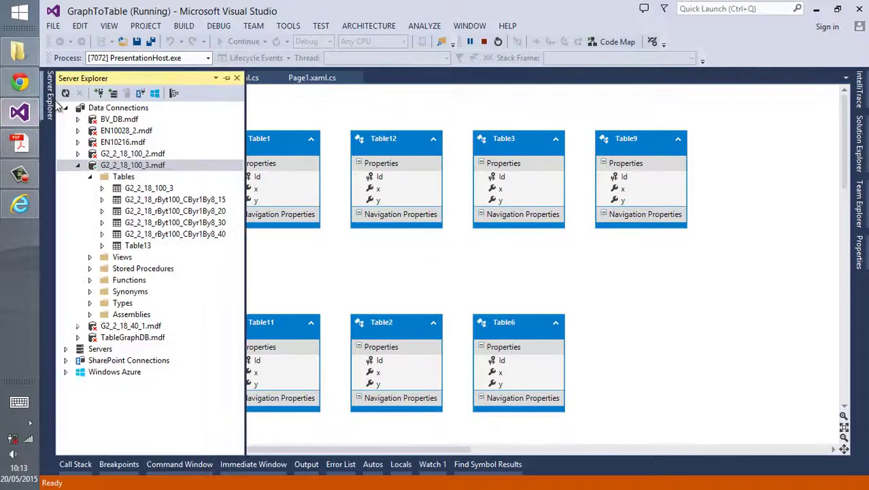
click(100, 94)
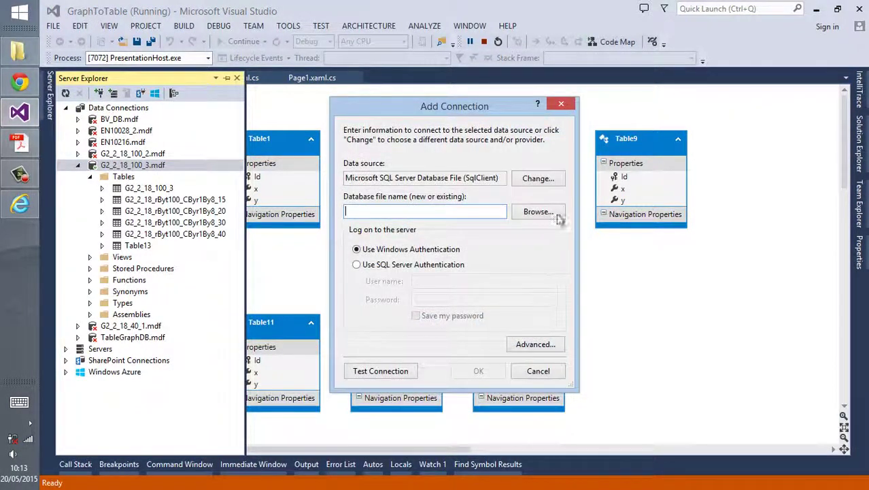
click(552, 214)
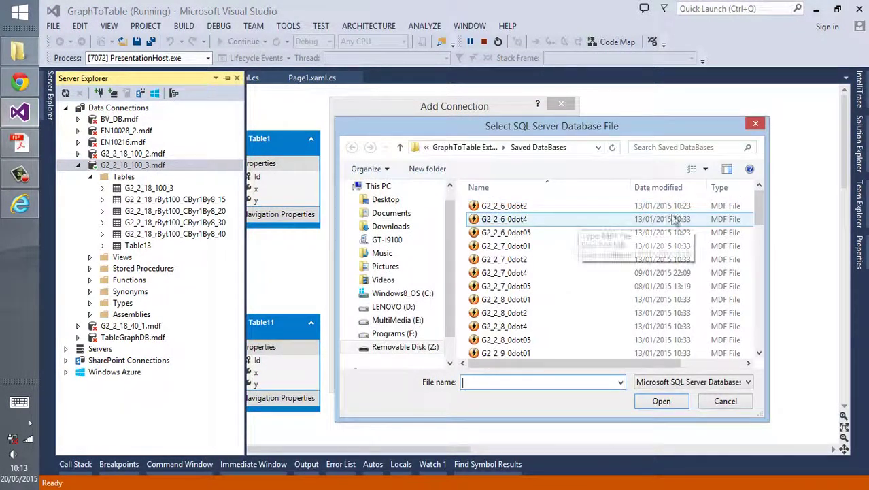
scroll(764, 275, down, 3)
scroll(763, 275, down, 5)
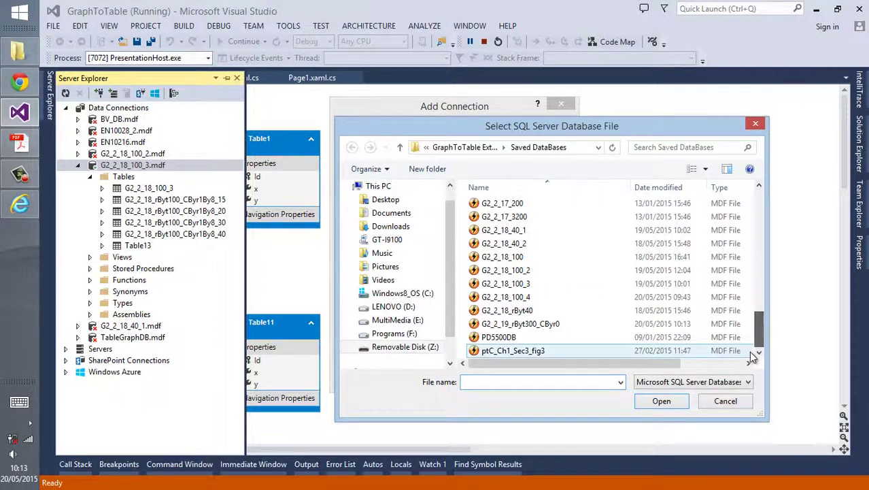
click(540, 323)
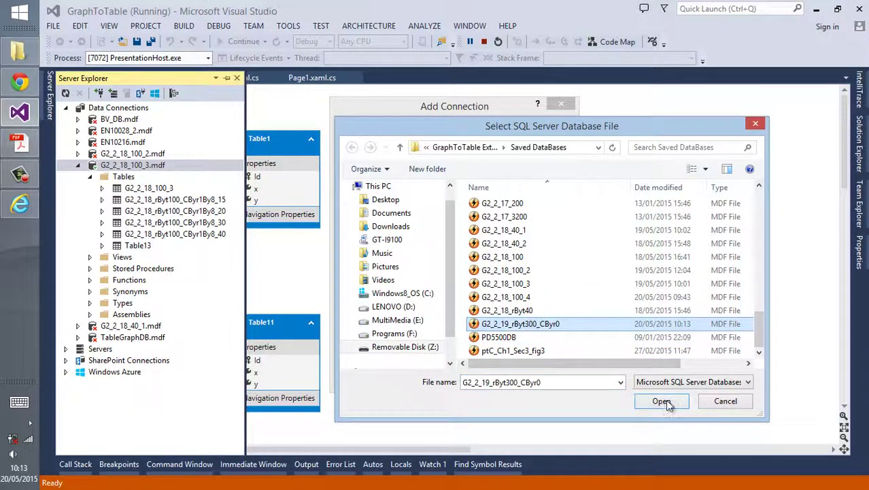
click(659, 402)
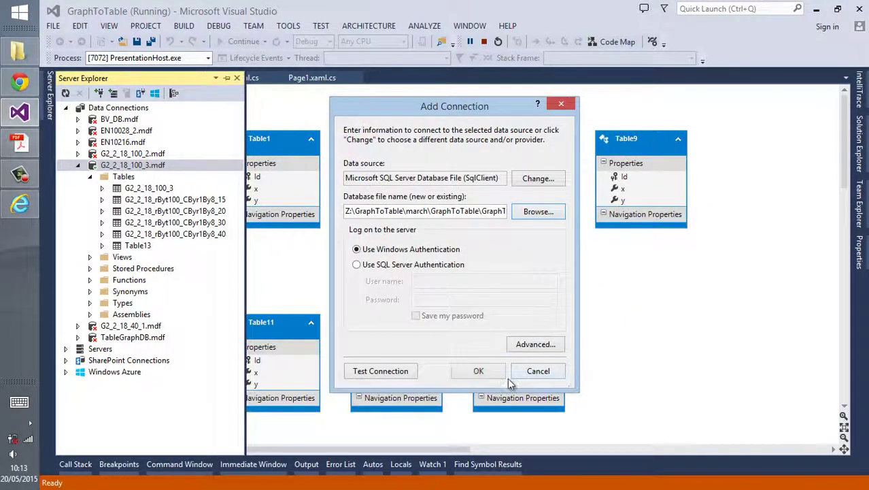
click(456, 372)
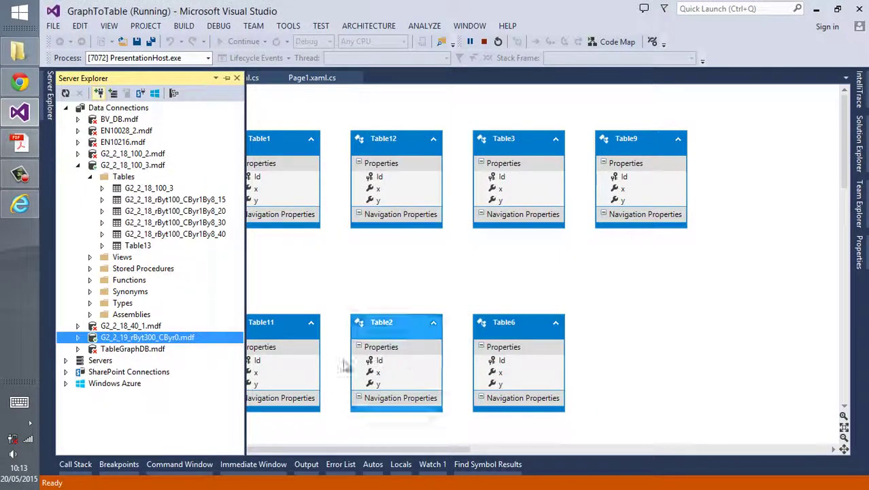
Step: Expand the database in Server Explorer down to the G2_2_19_rByt300_CByr0_10 table's columns
click(78, 338)
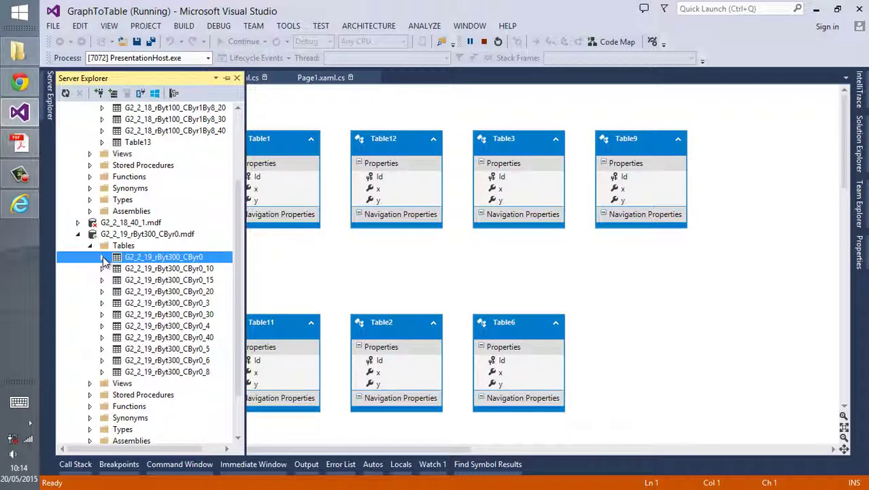
click(102, 257)
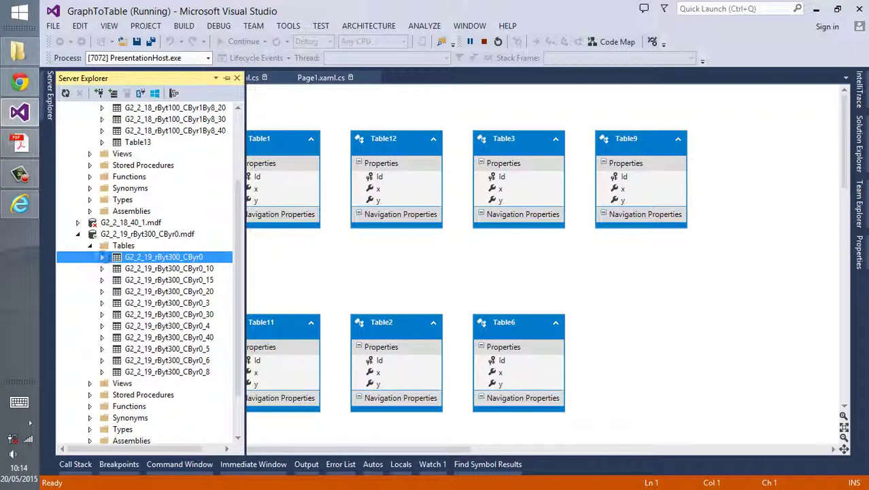
click(103, 257)
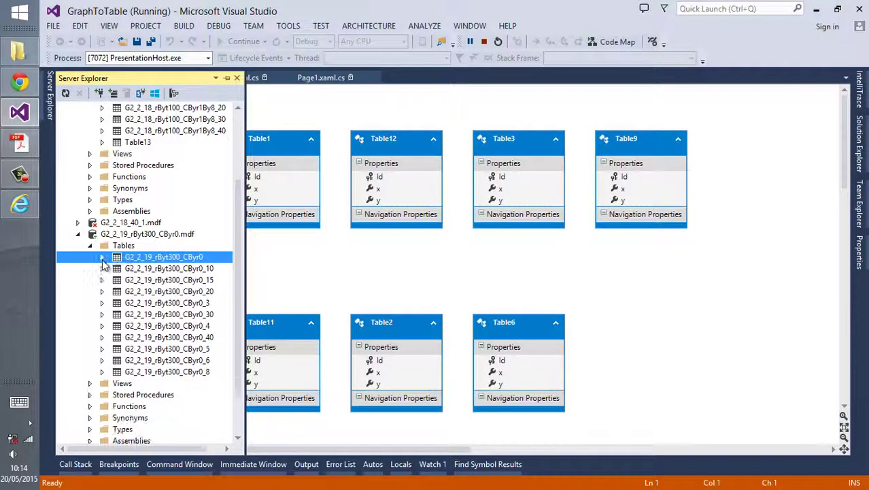
click(103, 269)
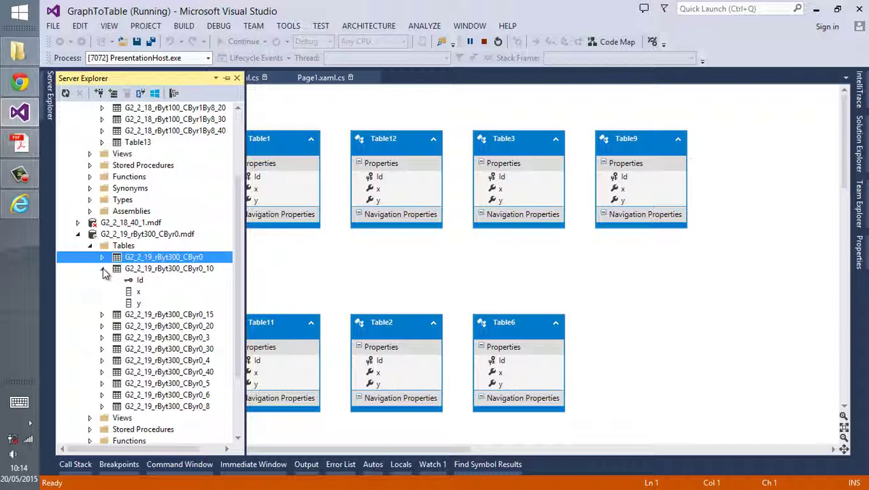
Step: Show the CByr0_10 table's data and scroll through its 135 x and y rows
click(137, 272)
right_click(138, 272)
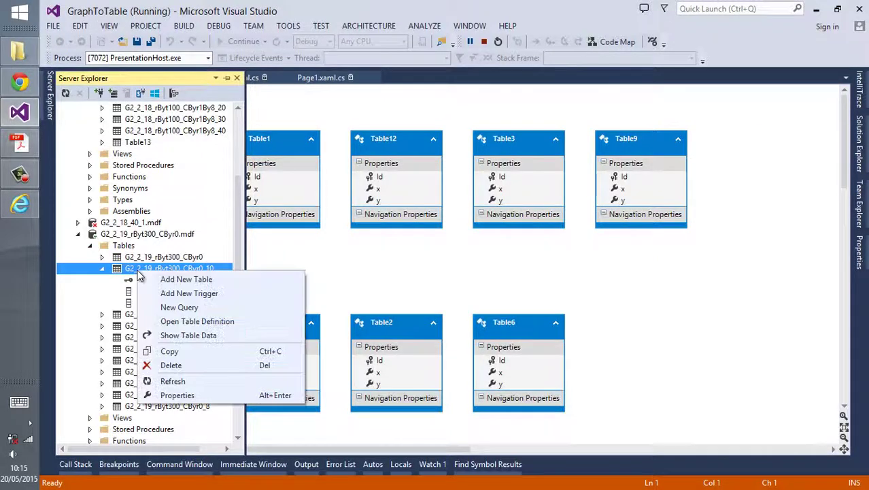
click(194, 334)
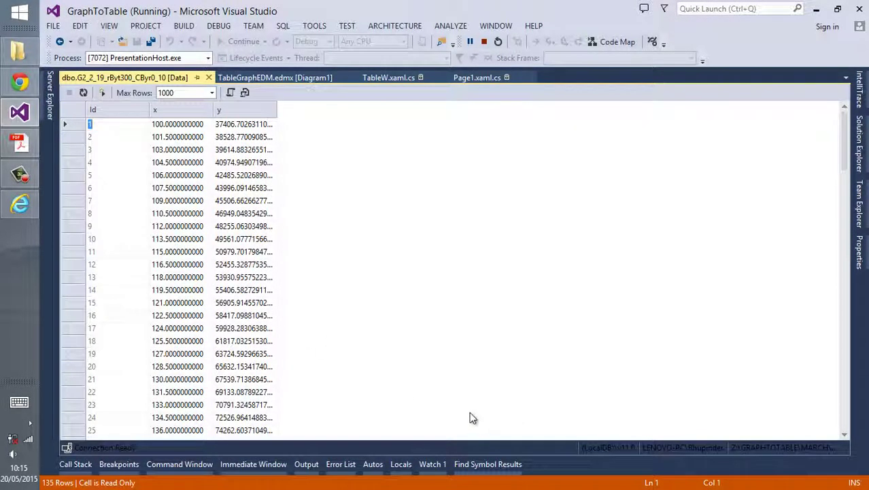
scroll(334, 269, down, 20)
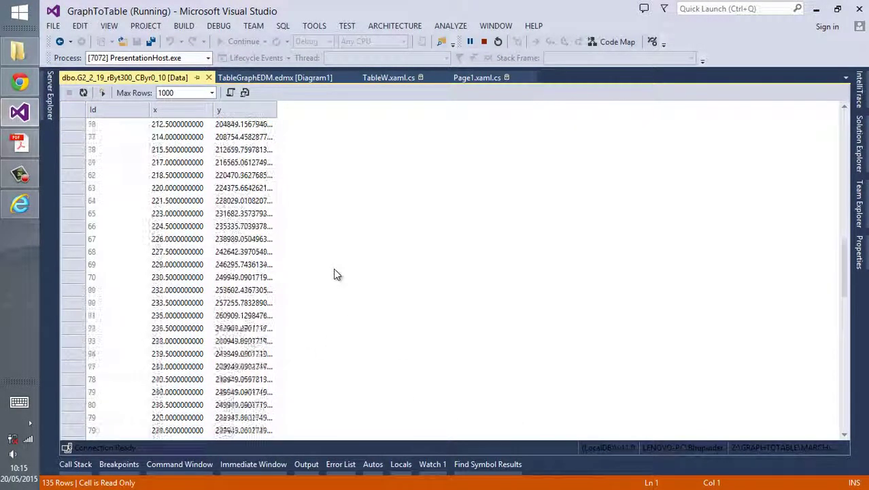
scroll(334, 271, down, 15)
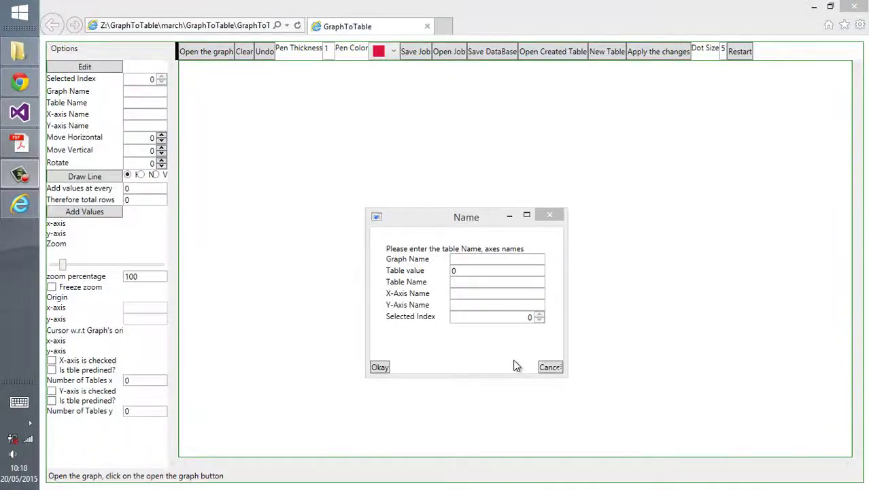
Step: Close the Name dialog and reopen saved job G2_2_18_300_1 as a template
click(550, 215)
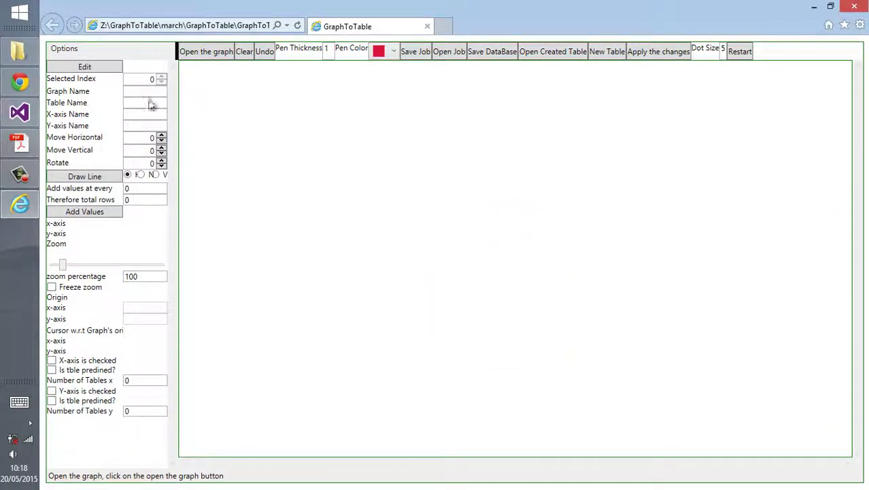
click(451, 54)
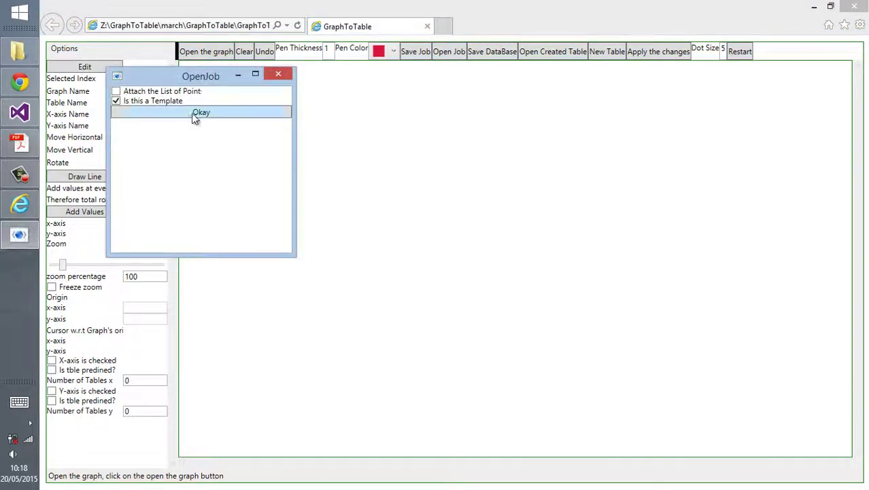
click(196, 115)
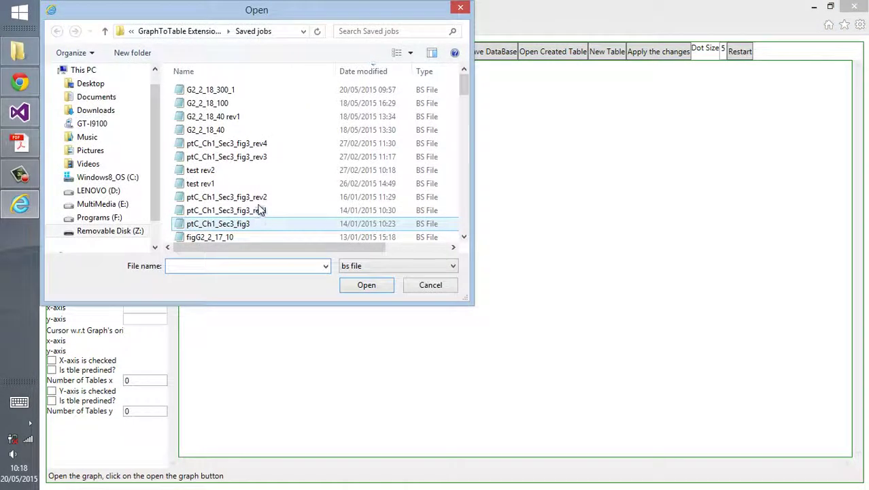
click(254, 94)
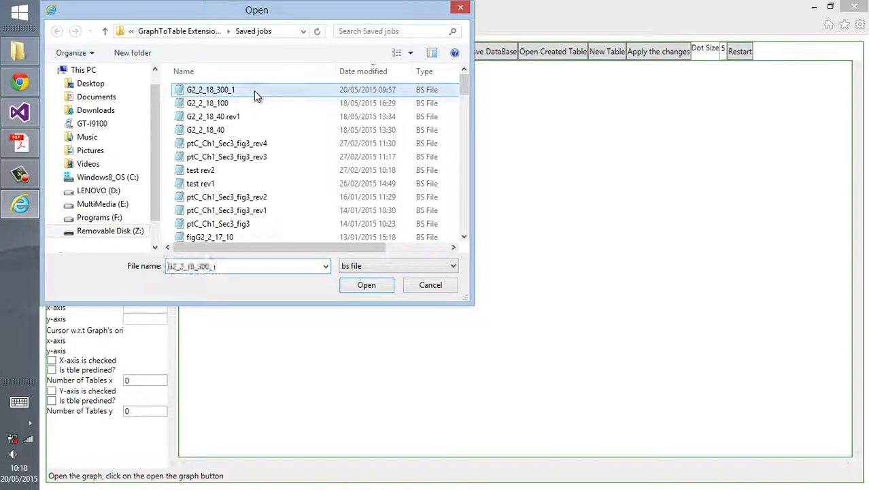
click(365, 284)
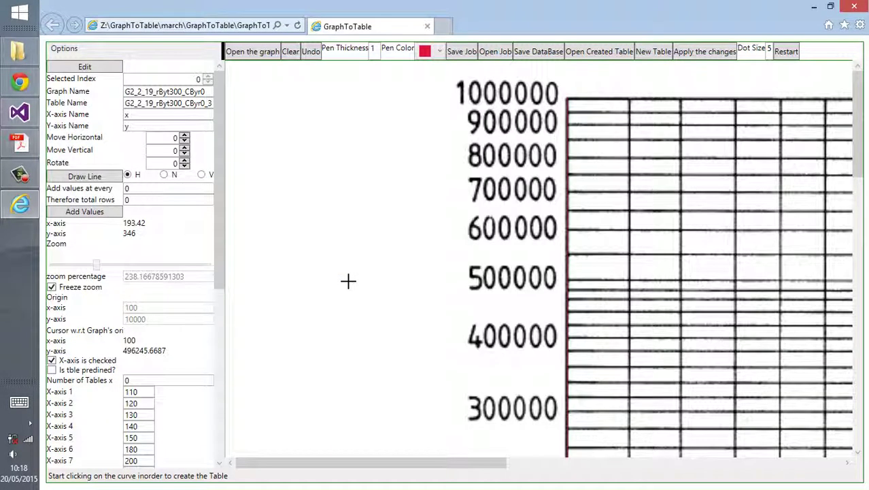
Step: Set the chart's horizontal move to -2 and its rotation to -0.13
click(175, 138)
key(BackSpace)
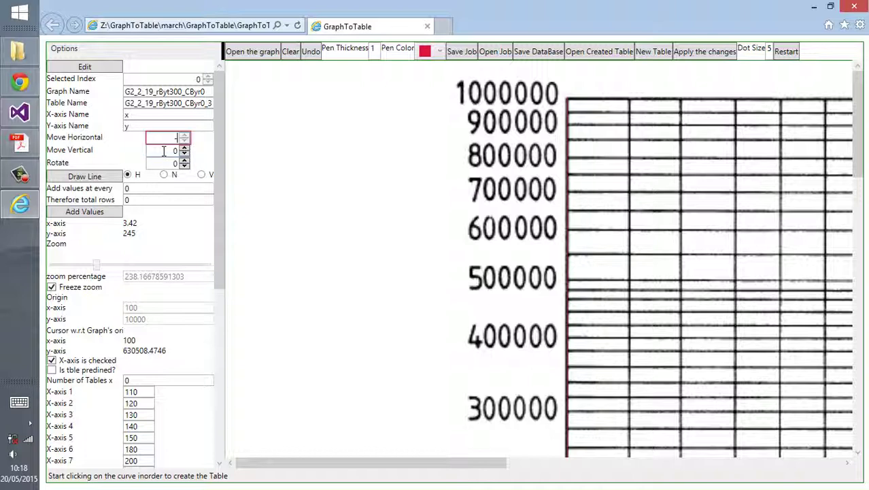
text(-2)
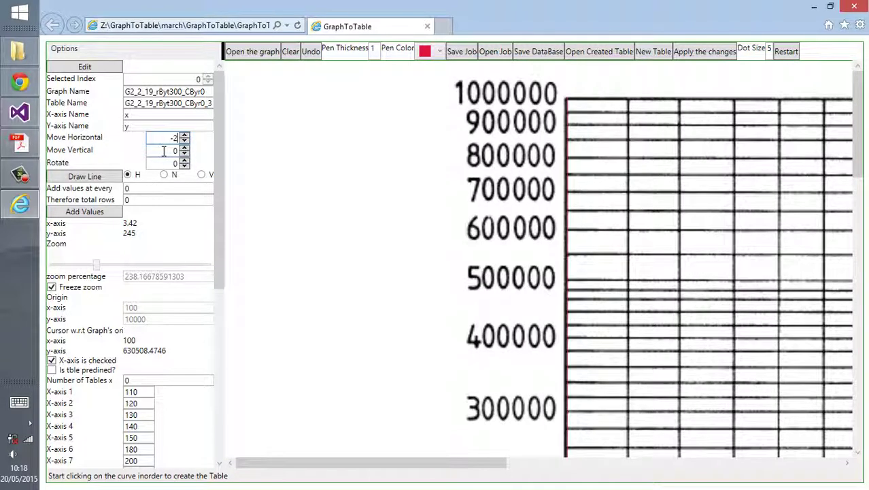
click(163, 162)
text(-.13)
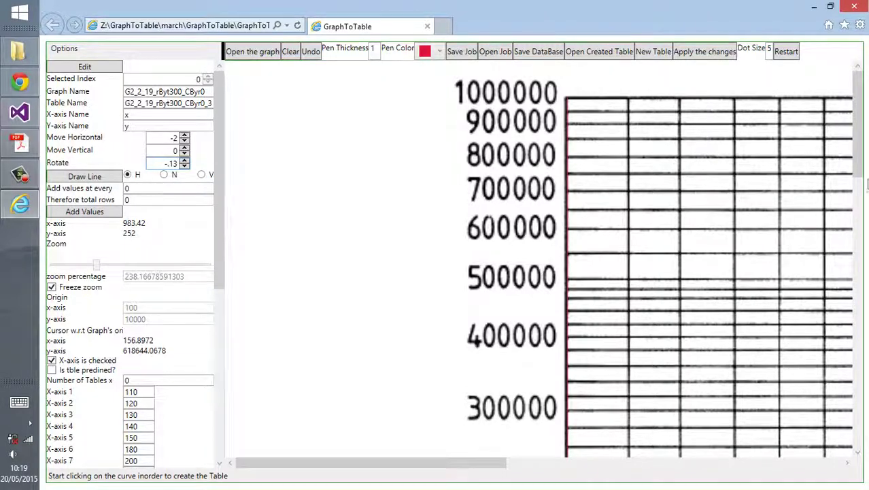
Step: Scroll the graph to the 100–150 axis range and bring up the Name dialog
drag(862, 168, 863, 423)
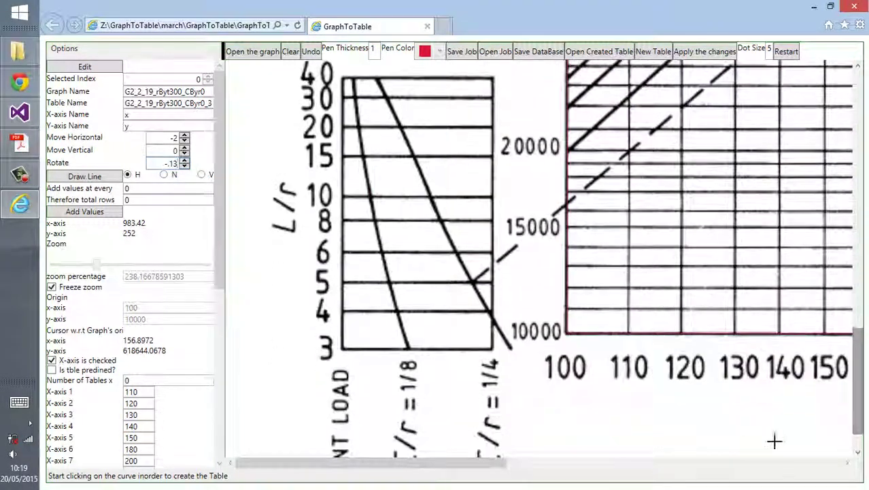
drag(458, 462, 515, 466)
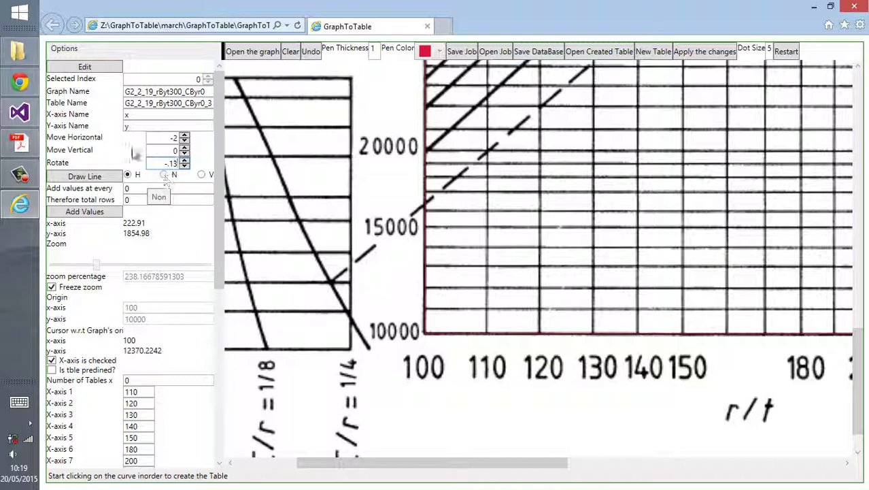
click(85, 66)
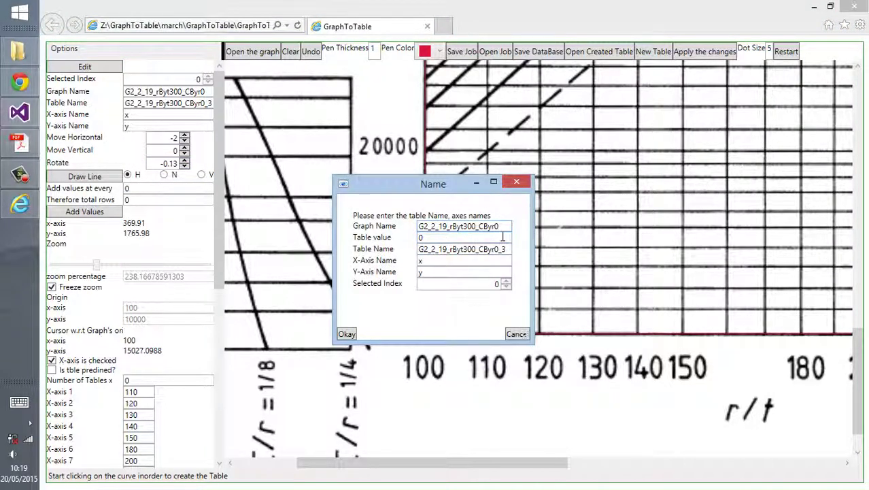
Step: Replace CByr0 with CByr1By8 in the graph and table names, and set table value 3
key(BackSpace)
text(1By8)
click(498, 249)
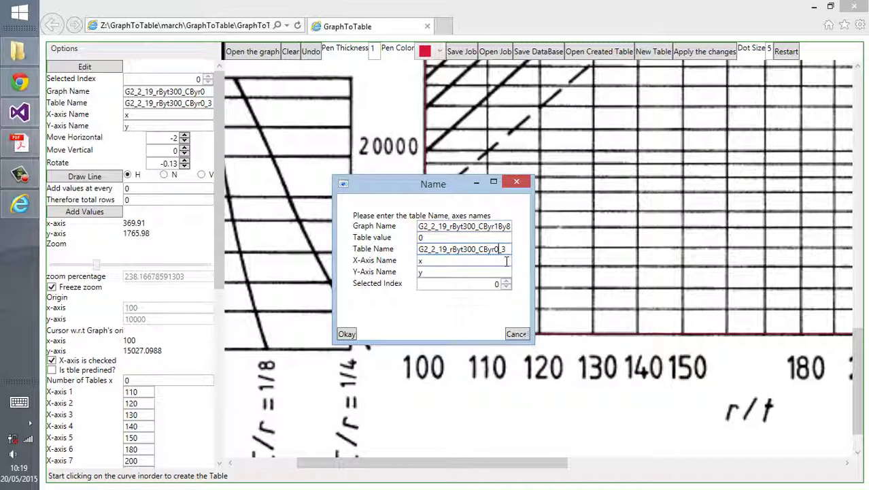
key(BackSpace)
text(1By8)
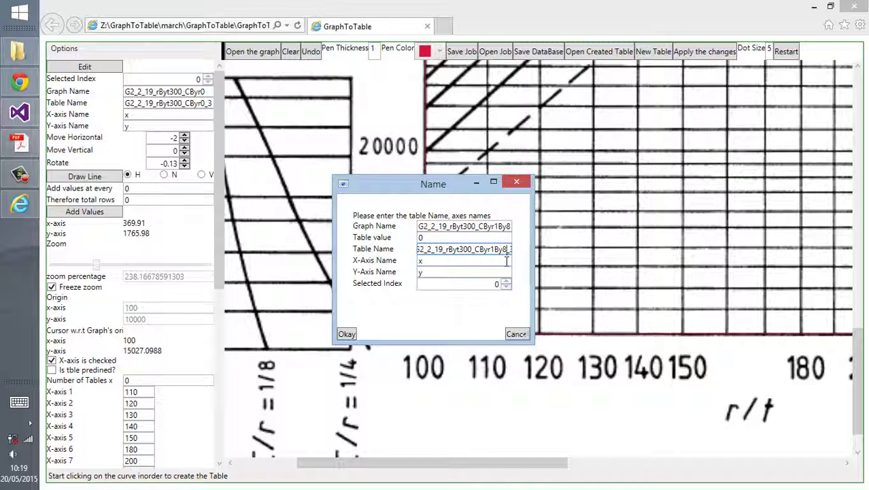
double_click(435, 238)
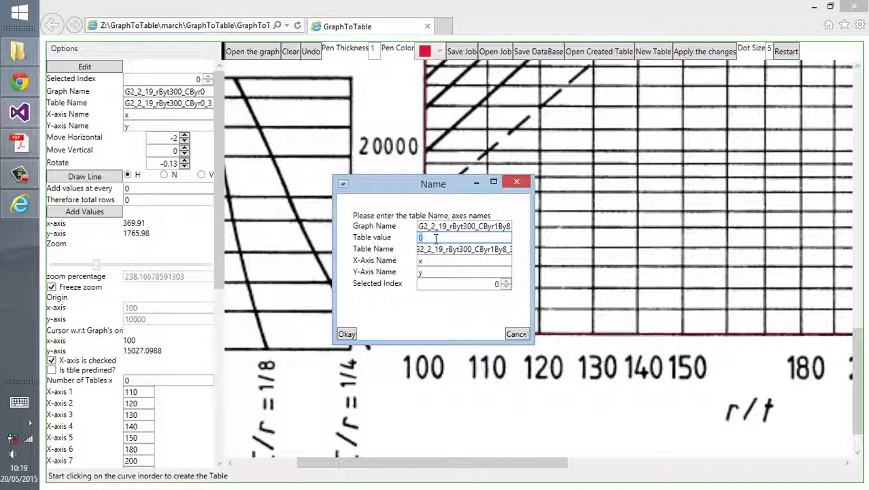
text(3)
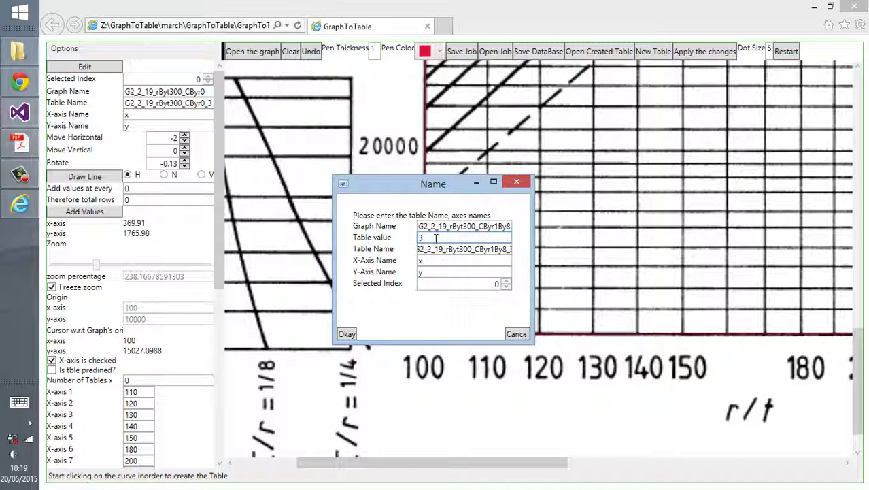